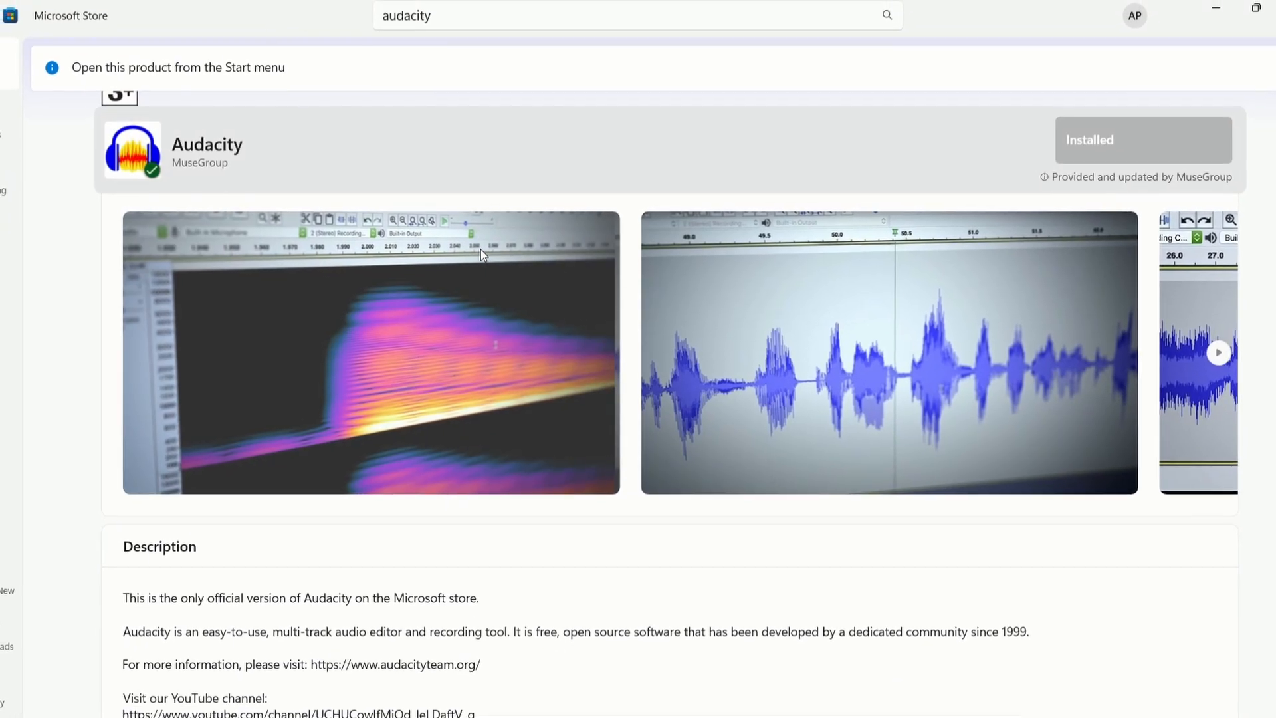
Step: Scroll the Microsoft Store Audacity page to confirm it shows Installed
scroll(482, 250, "up", 2)
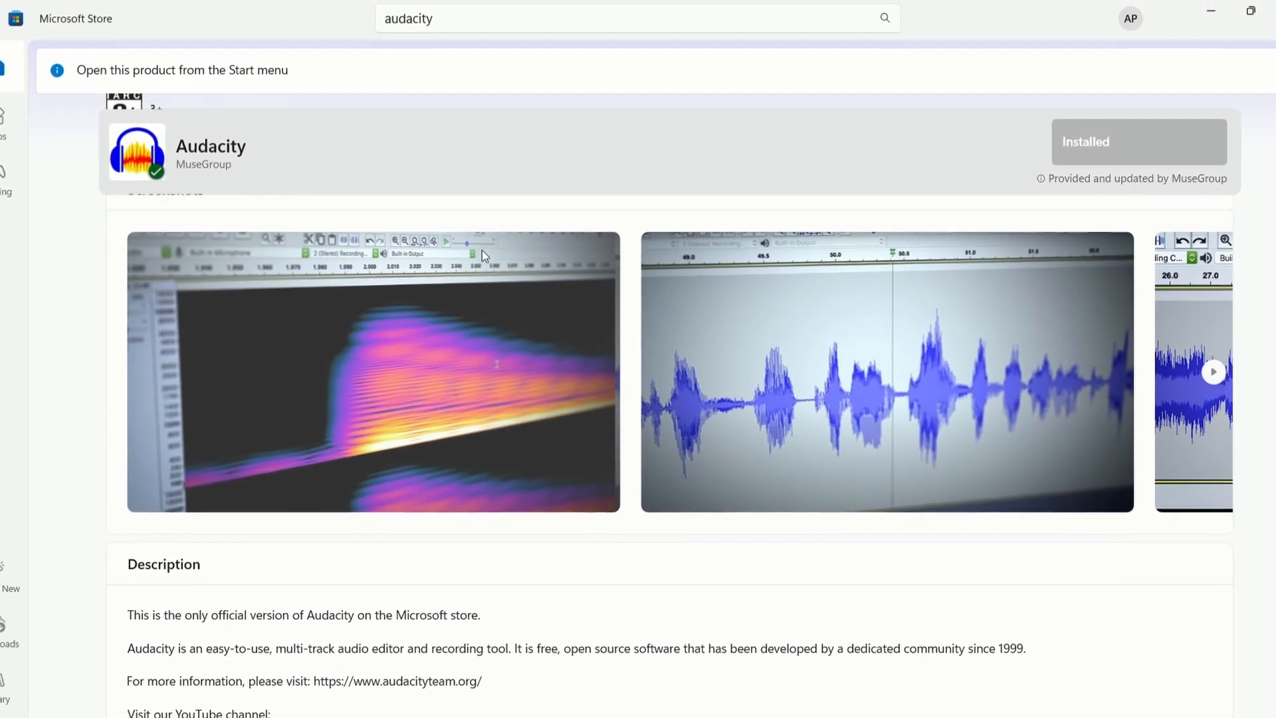
scroll(671, 409, "right", 3)
scroll(670, 409, "right", 5)
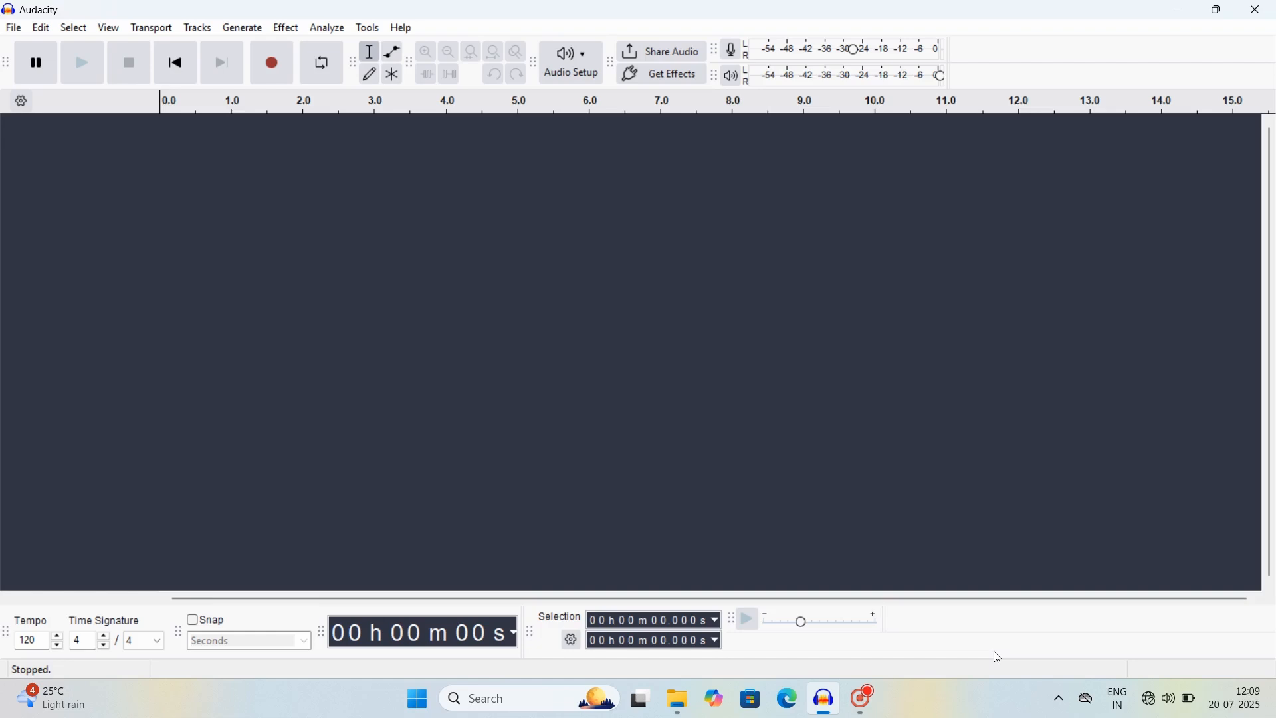
Step: Review the Audio Setup Host, Playback Device and Recording Channels lists, then bring up Audio Settings
left_click(584, 56)
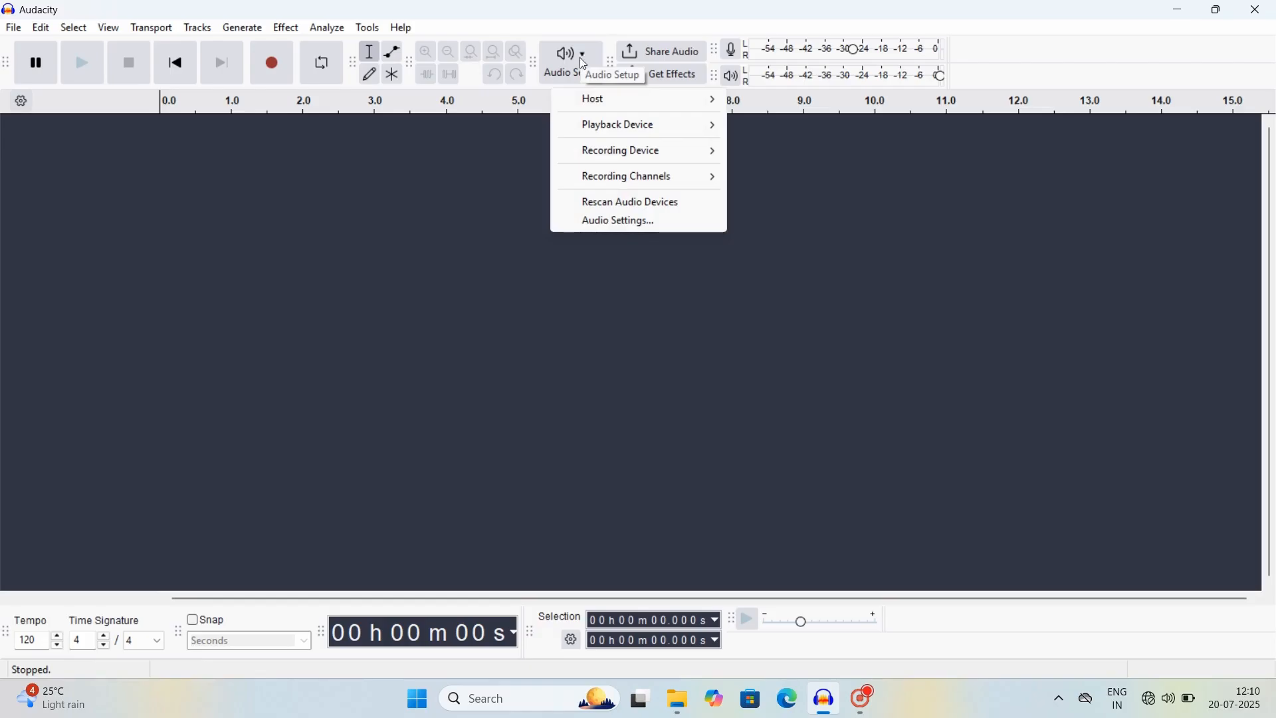
mouse_move(583, 104)
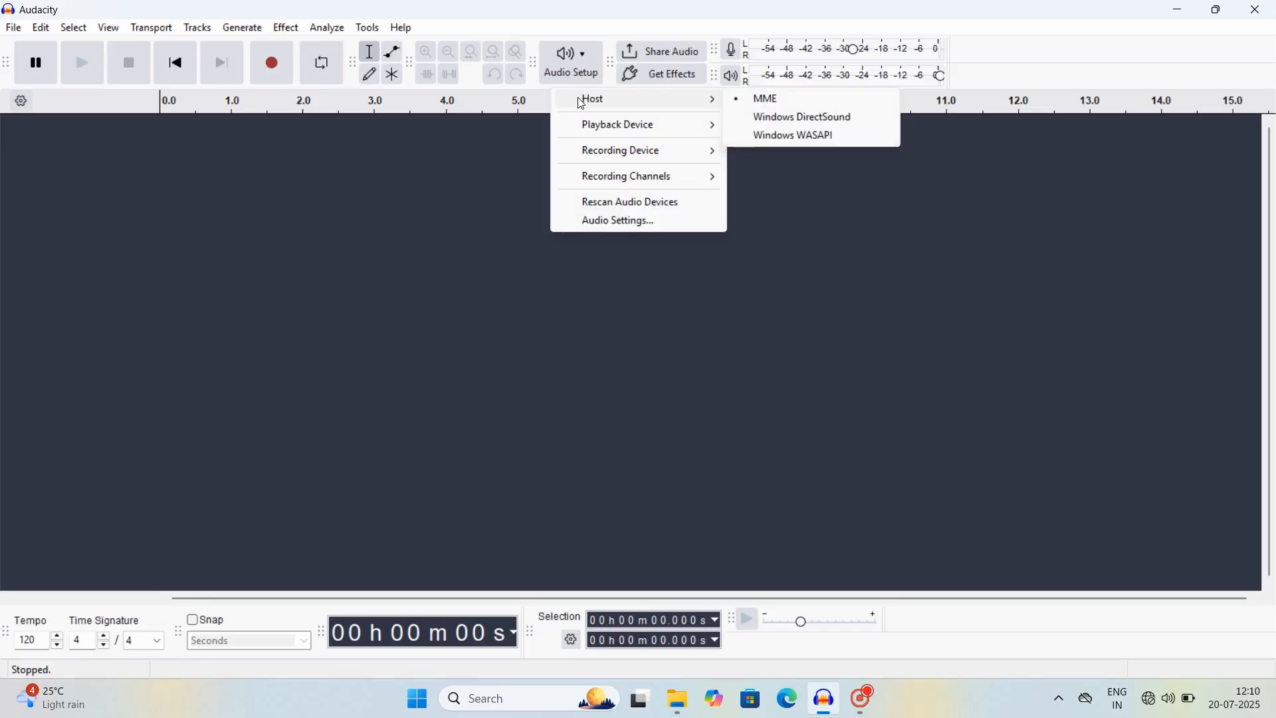
mouse_move(592, 131)
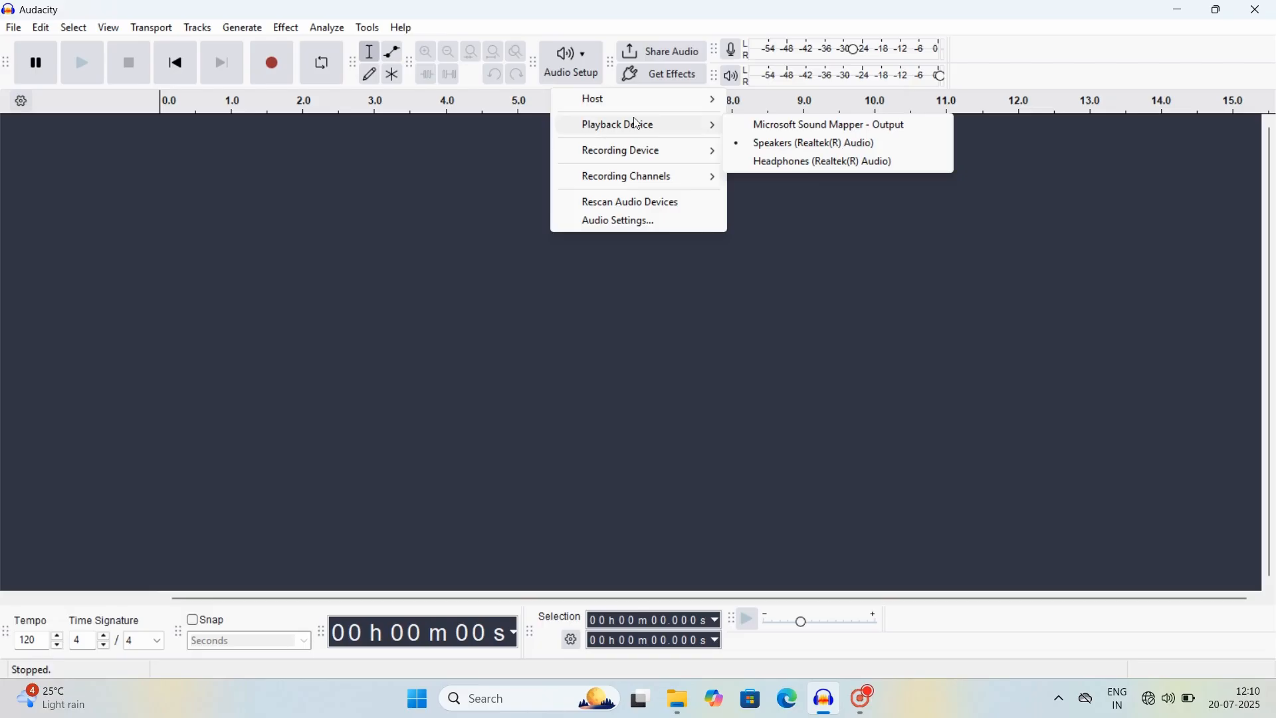
mouse_move(710, 126)
mouse_move(637, 185)
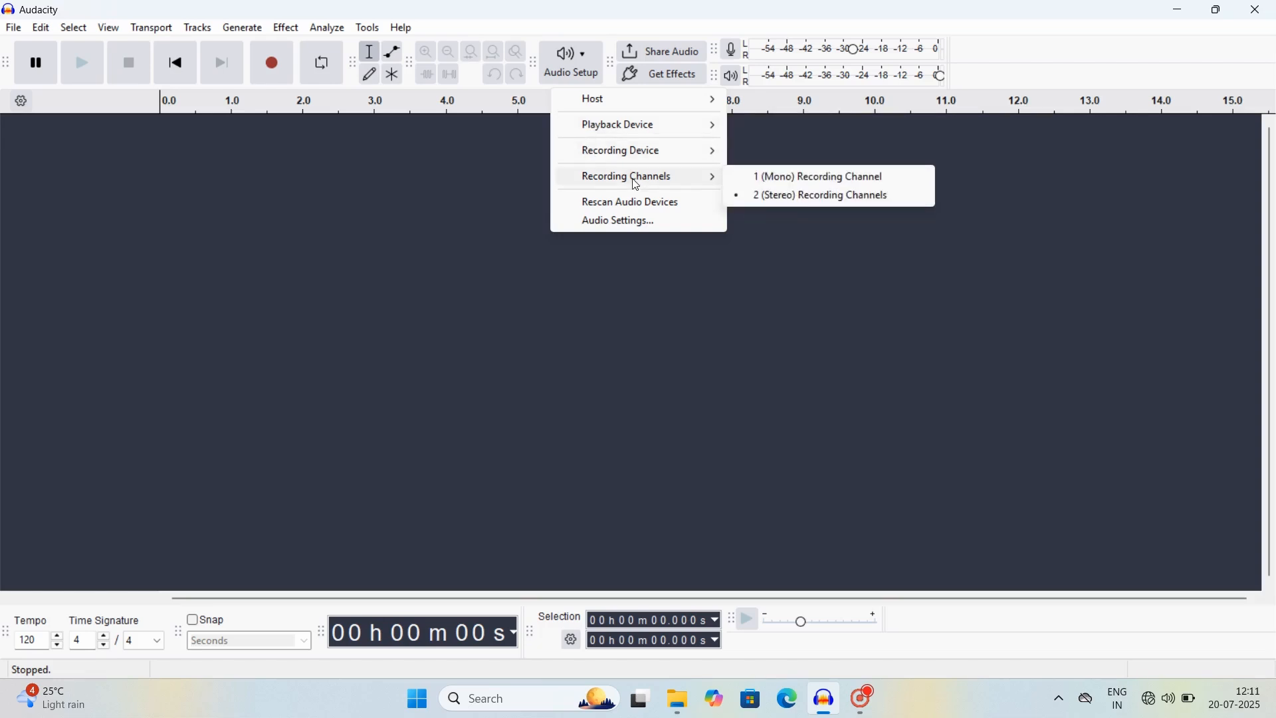
left_click(616, 221)
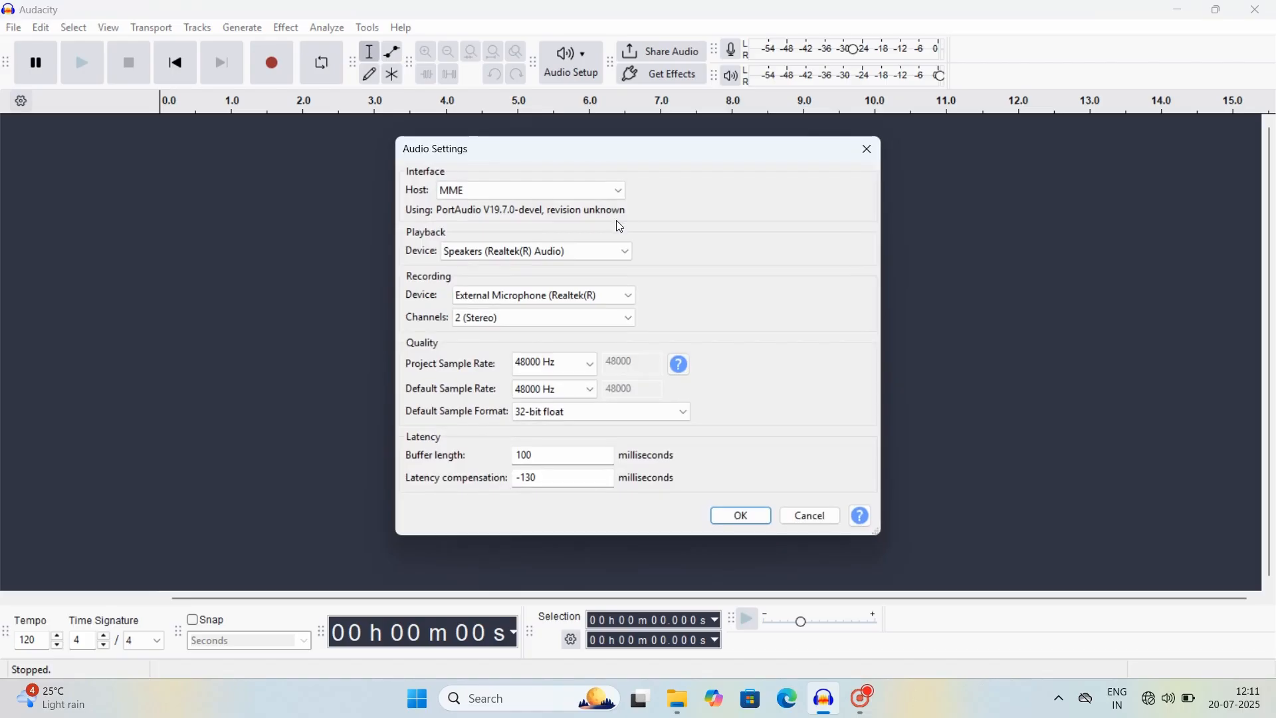
Step: Confirm Audio Settings with project sample rate 48000 Hz and default sample format 32-bit float
left_click(555, 364)
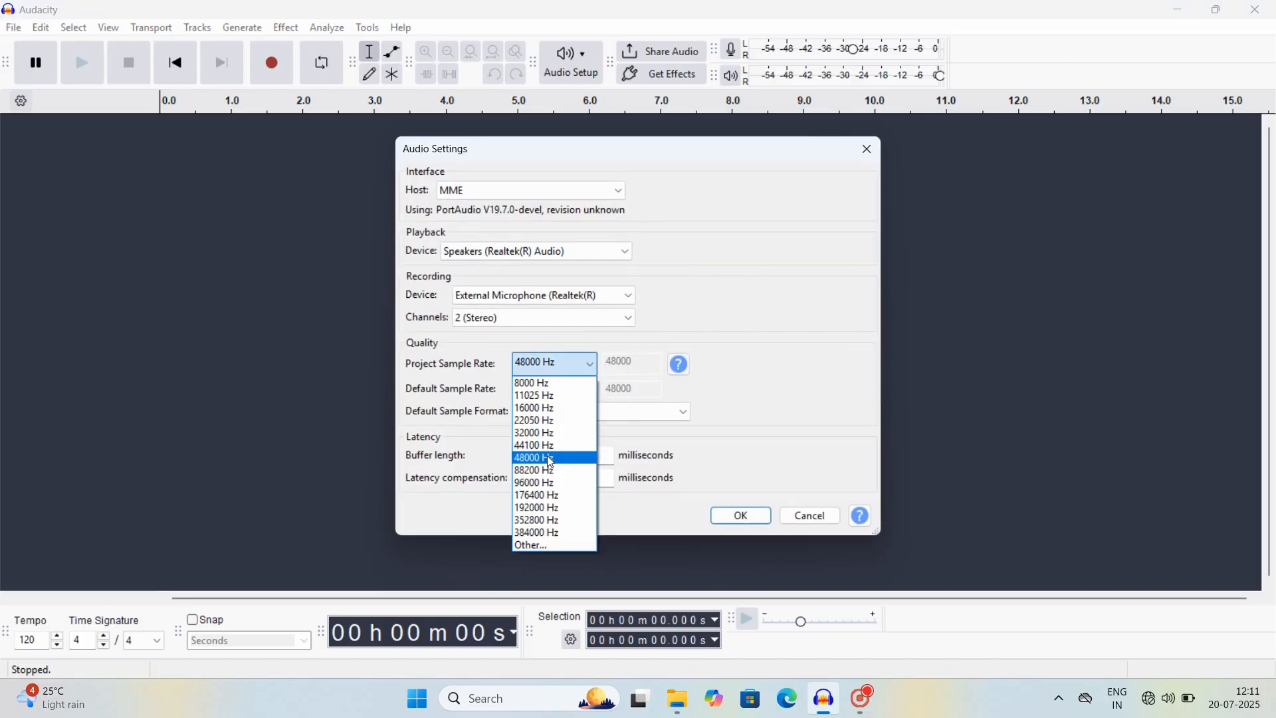
left_click(555, 457)
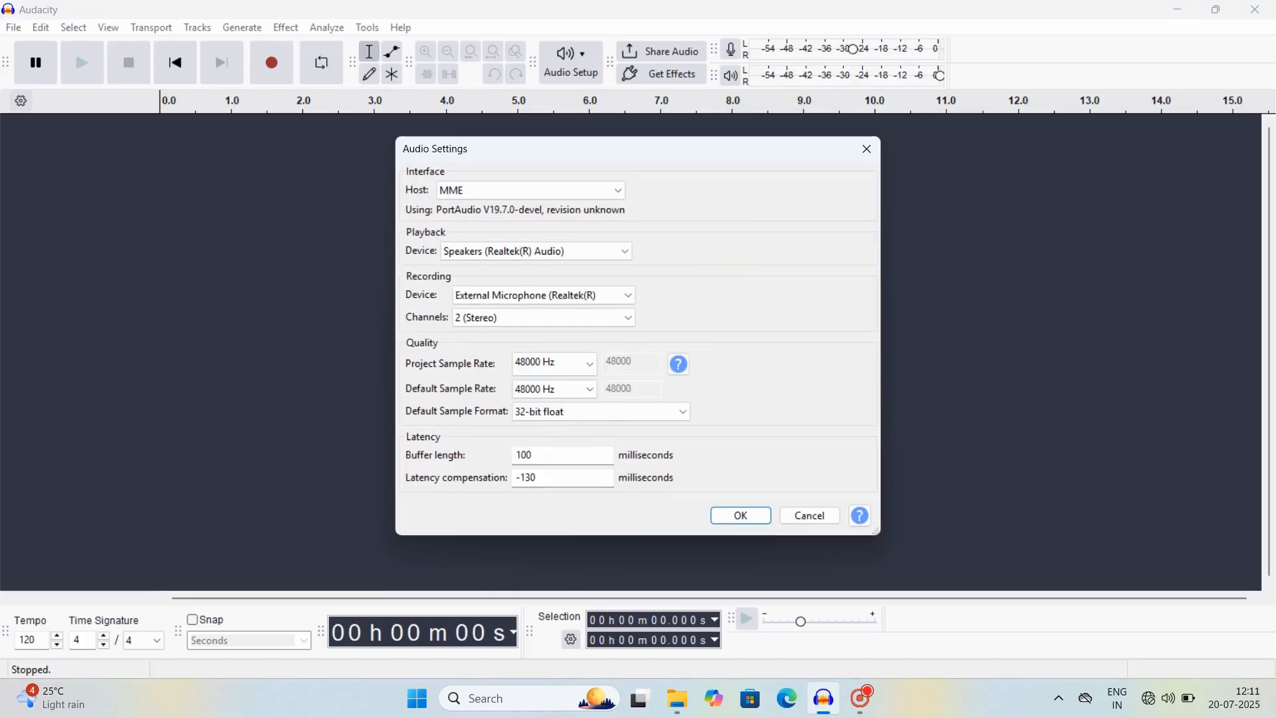
left_click(641, 414)
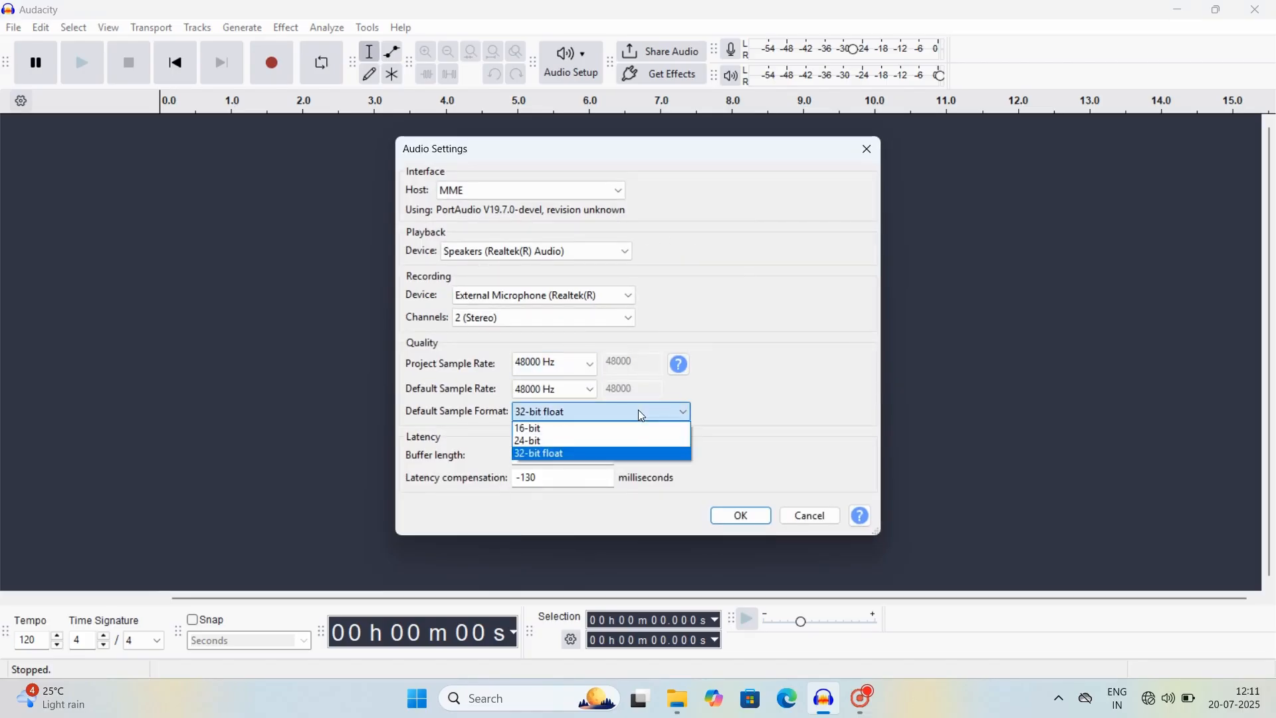
left_click(609, 459)
left_click(744, 516)
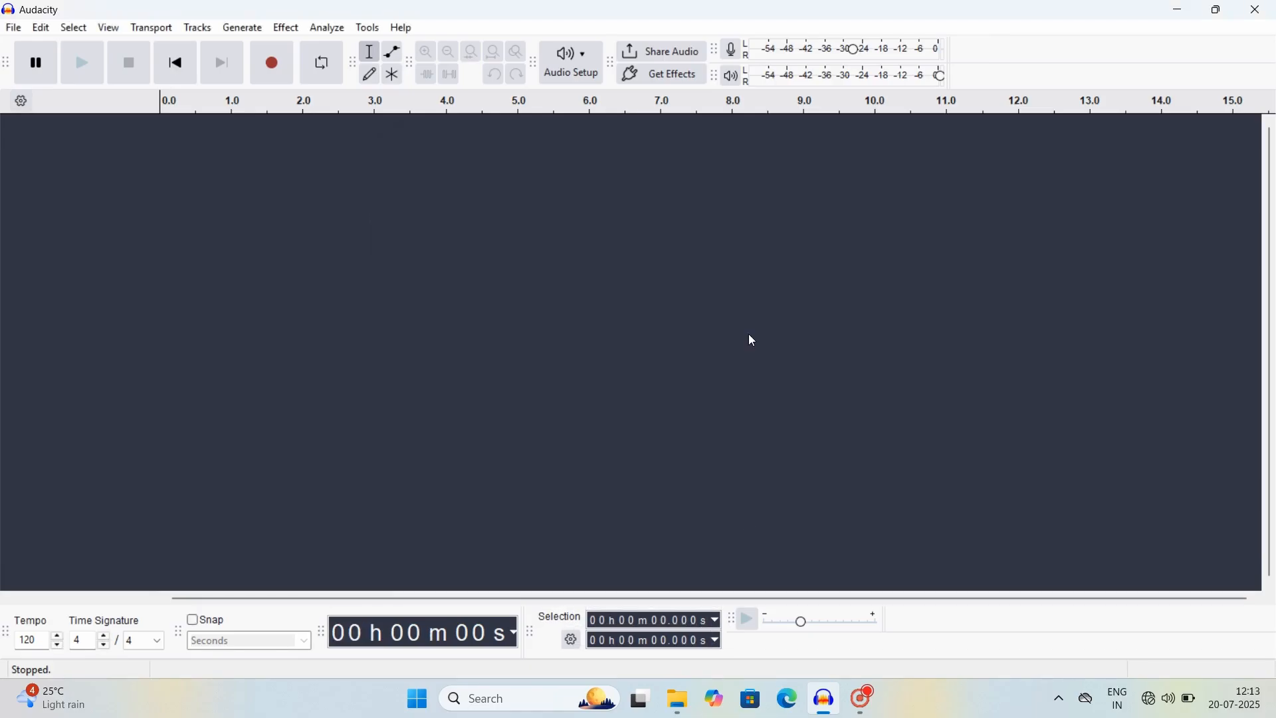
Step: Add a new stereo track through Tracks > Add New > Stereo Track
left_click(203, 29)
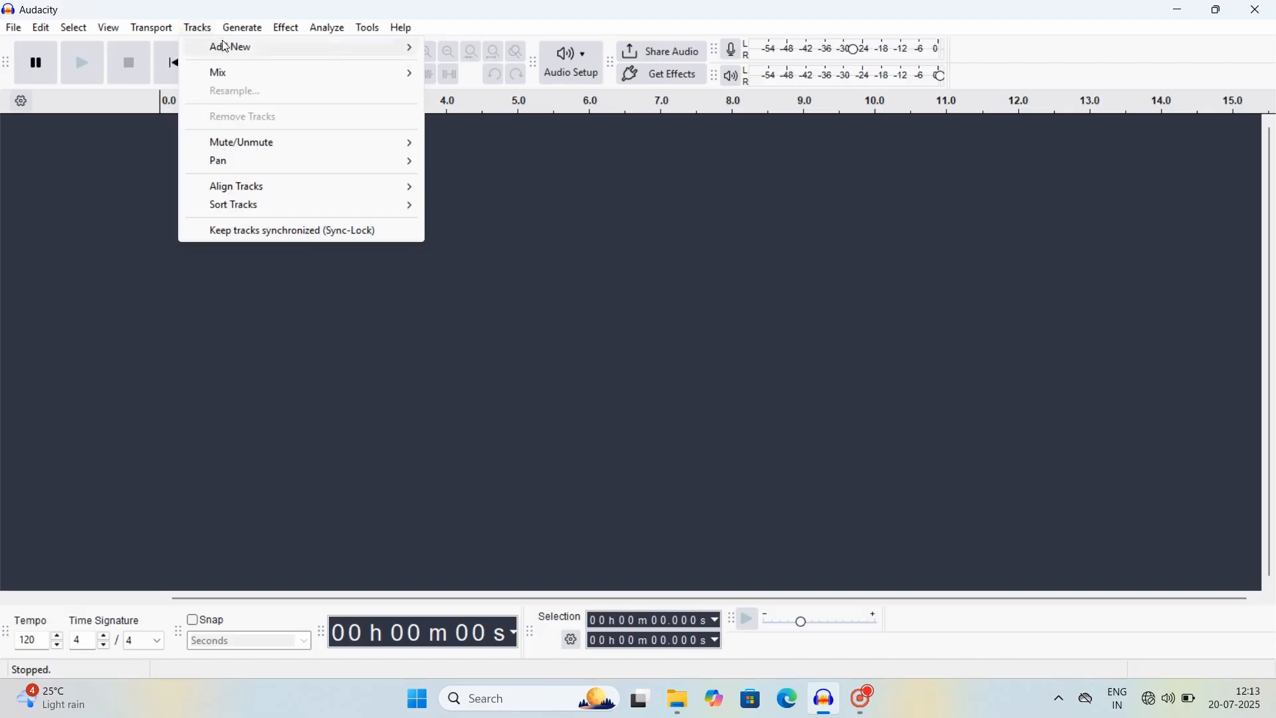
mouse_move(230, 50)
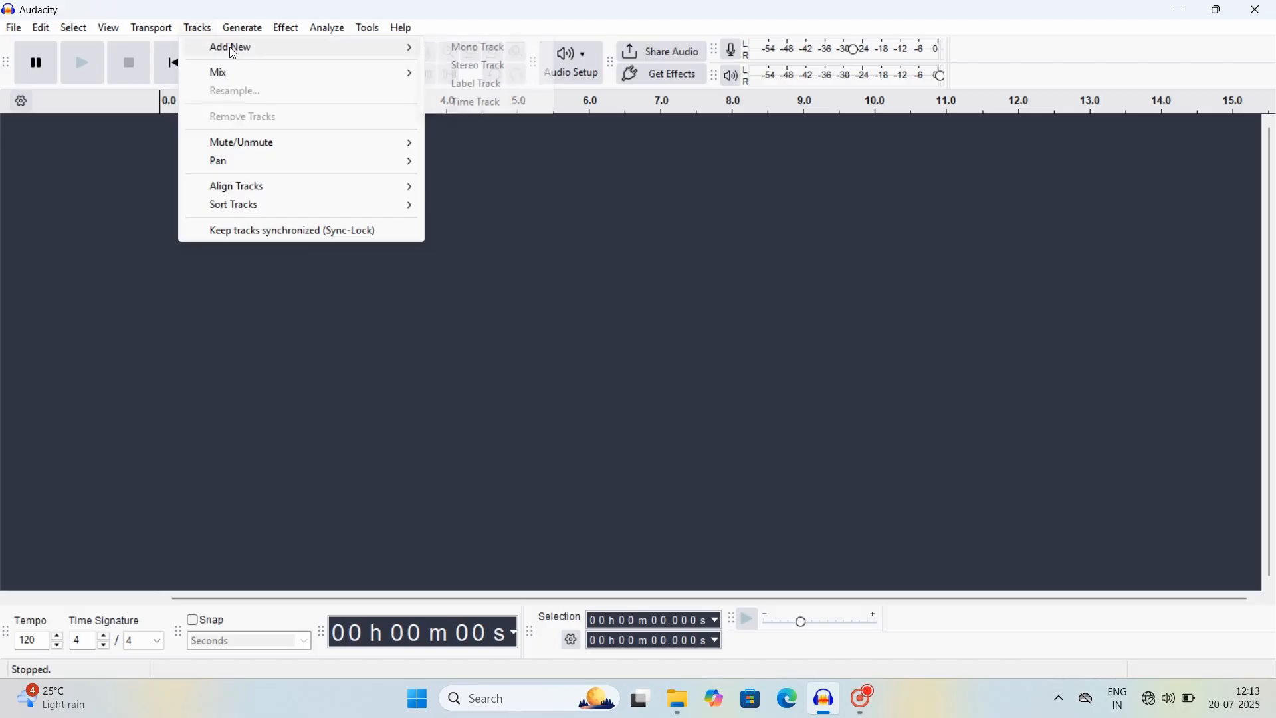
left_click(467, 67)
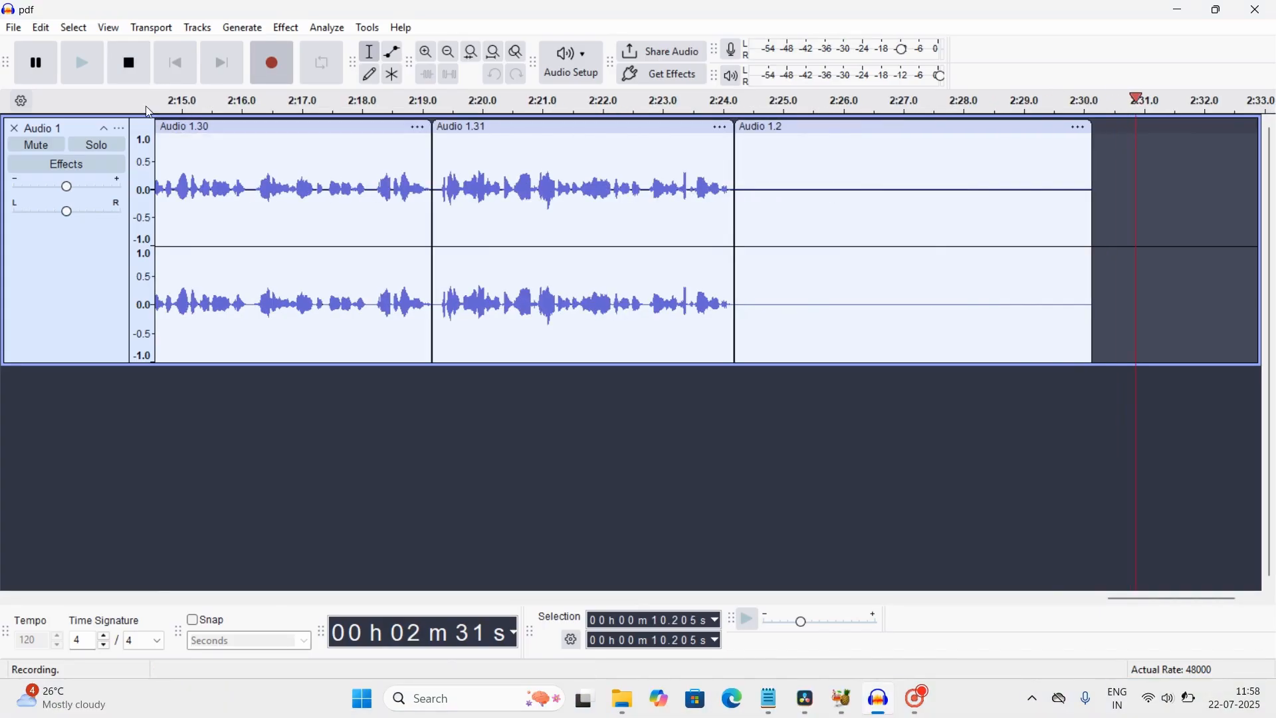
Step: Pause the recording, then jump between the take's end near 2:24 and its start
key("p")
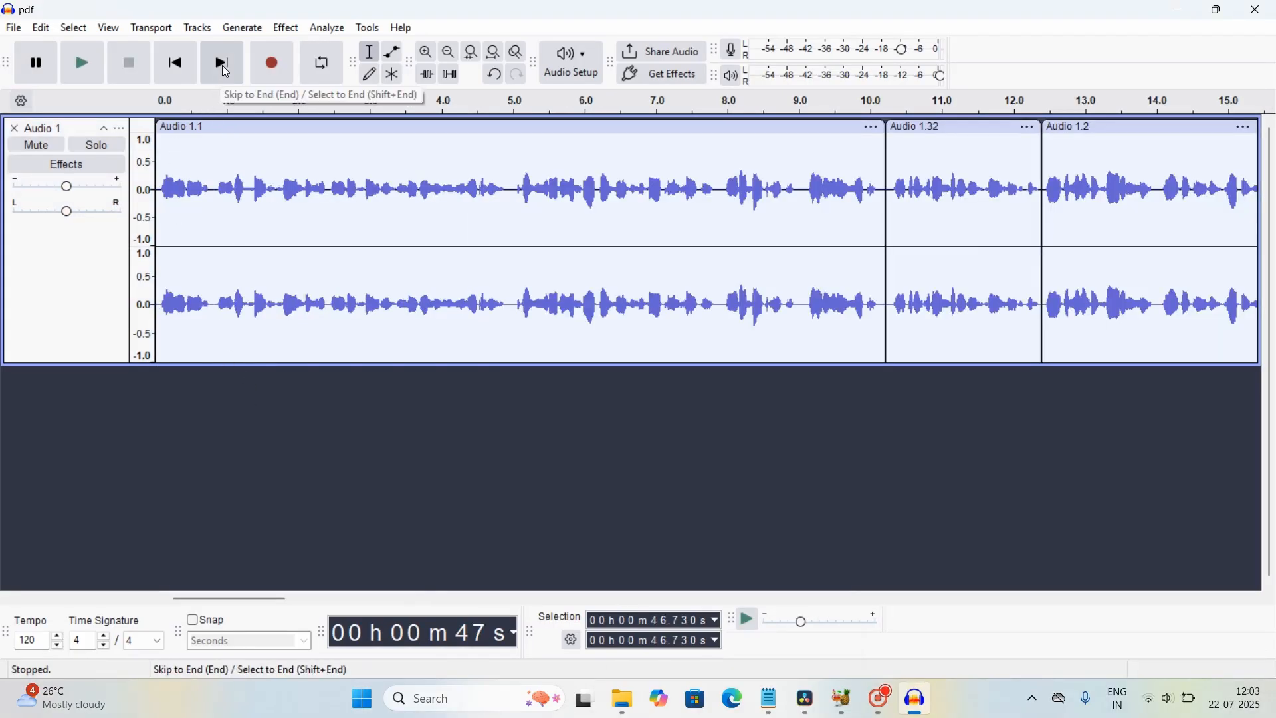
key("shift+End")
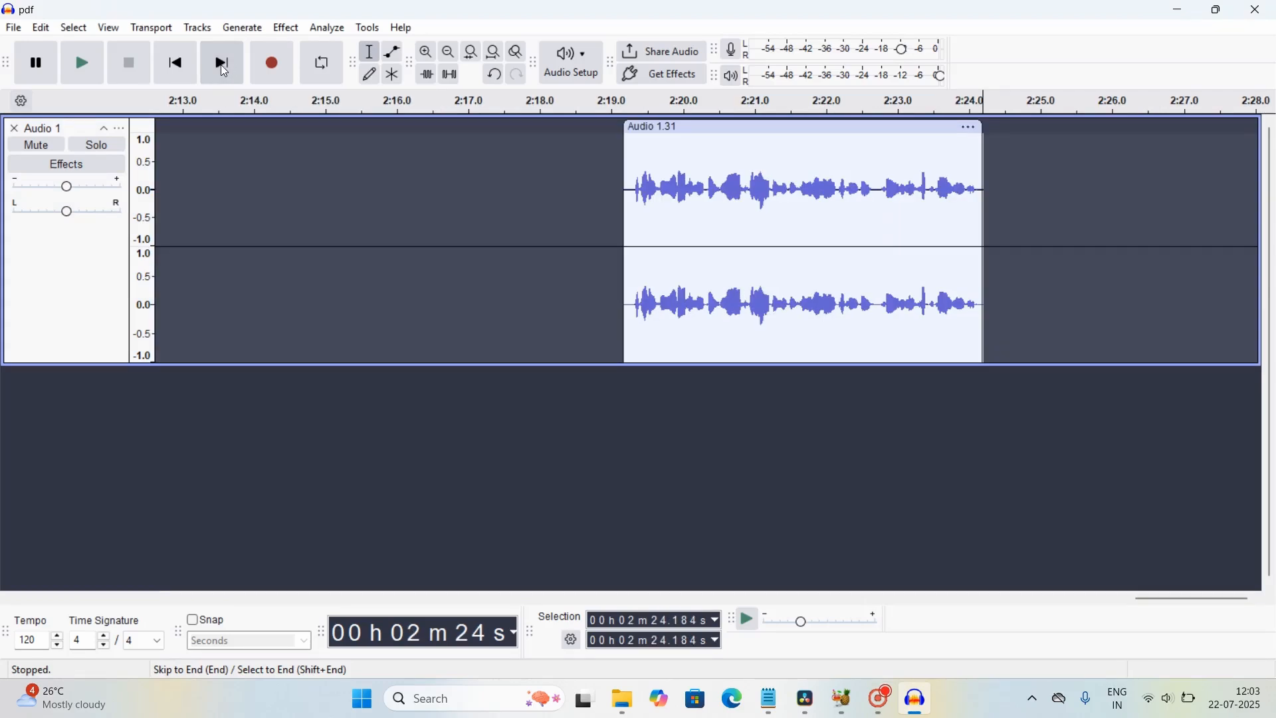
key("shift+Home")
left_click(182, 75)
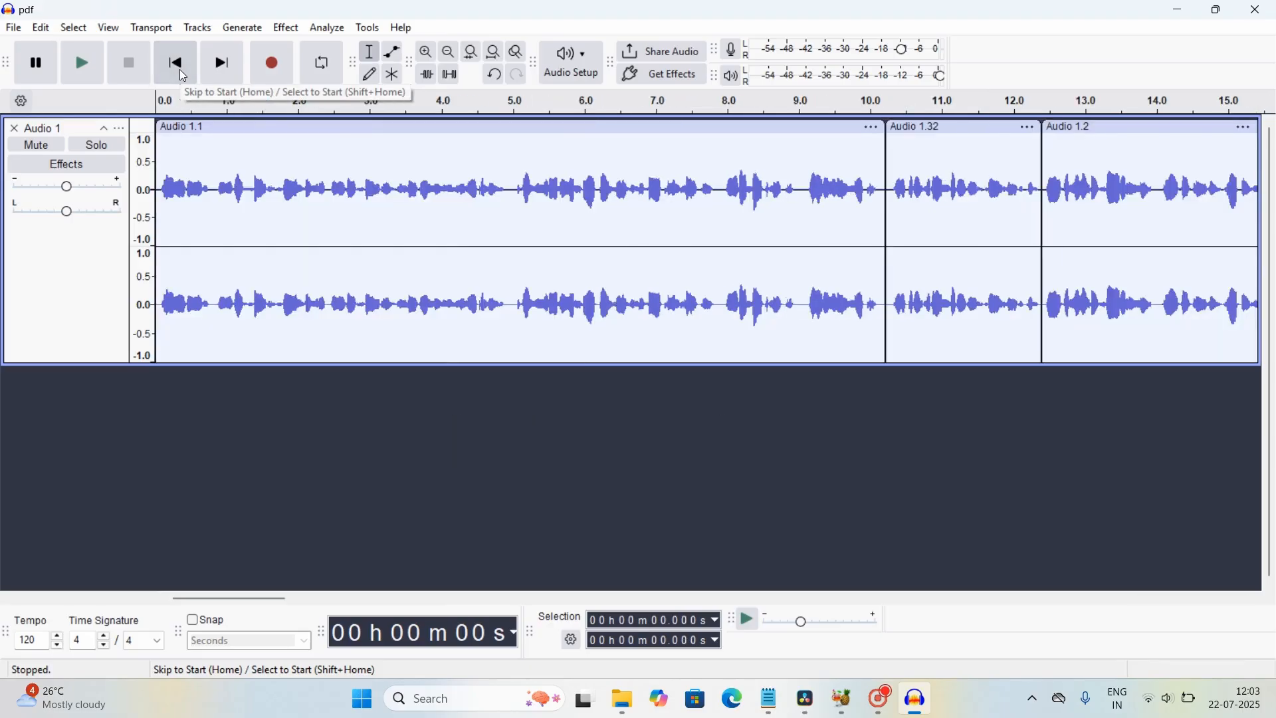
left_click(221, 65)
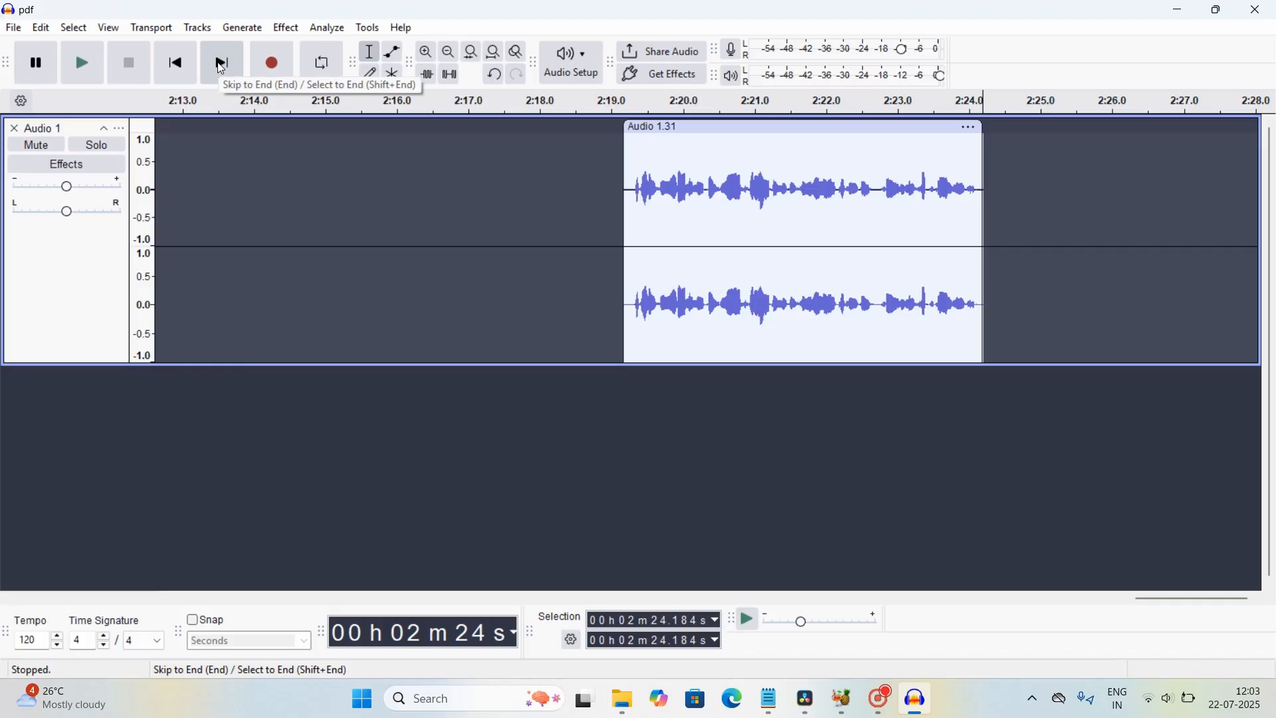
left_click(175, 63)
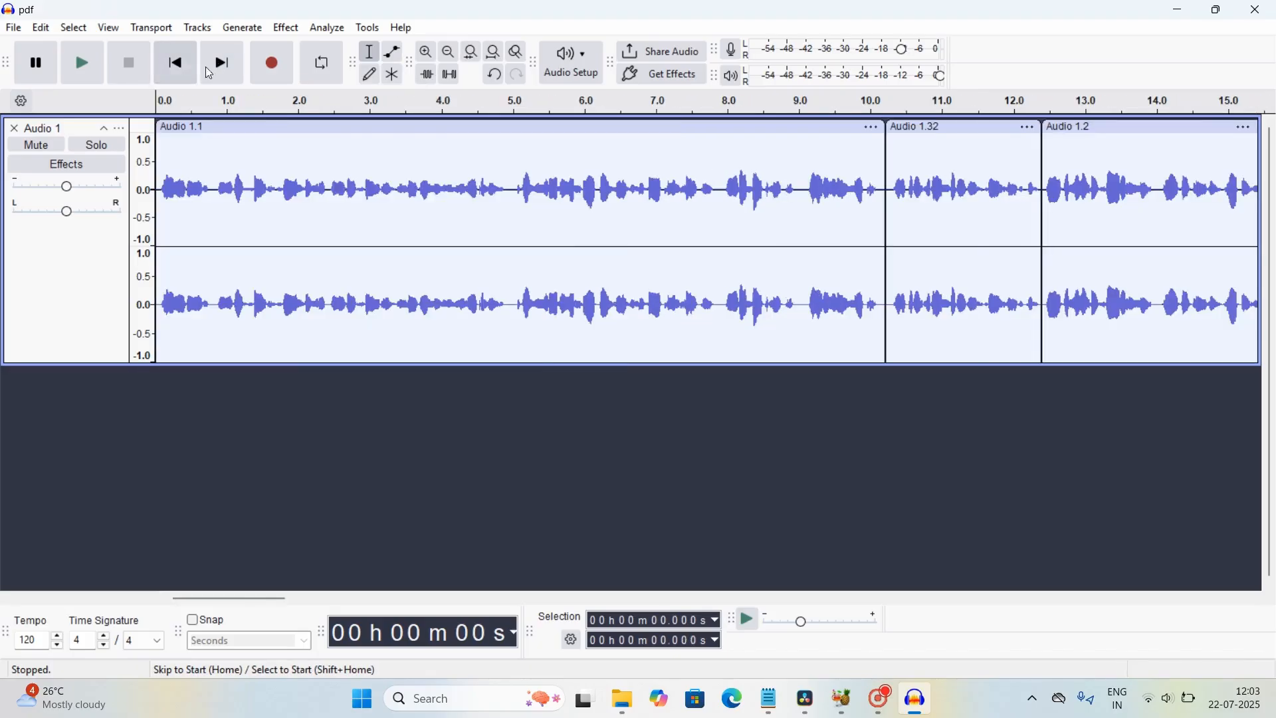
scroll(571, 263, "down", 2)
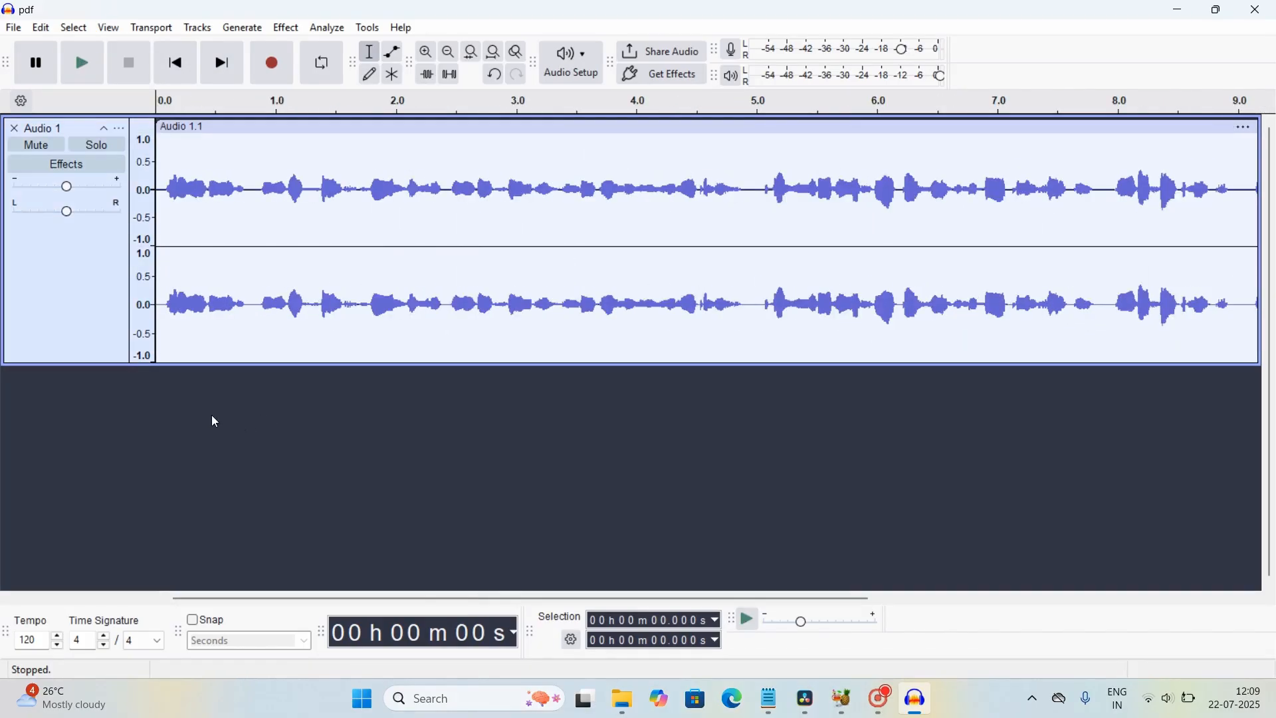
Step: Play the Audio 1 track from 0.0, stopping and restarting playback
key("space")
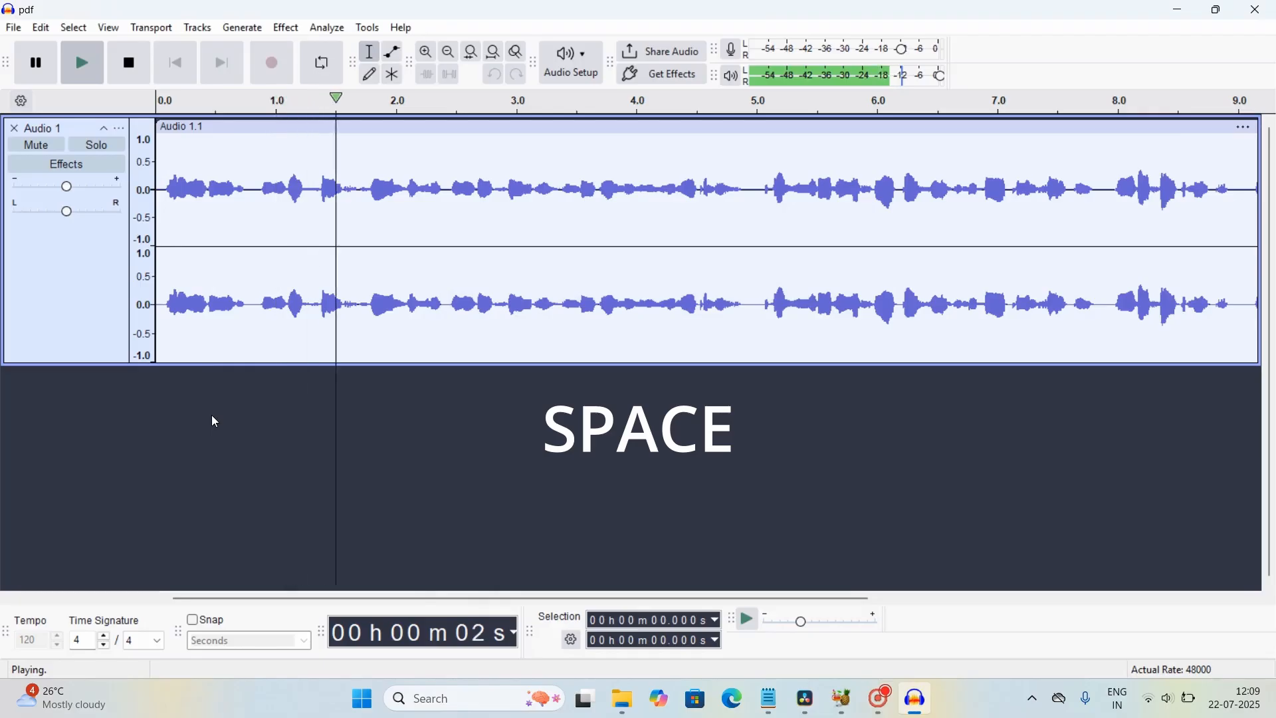
key("space")
key("space")
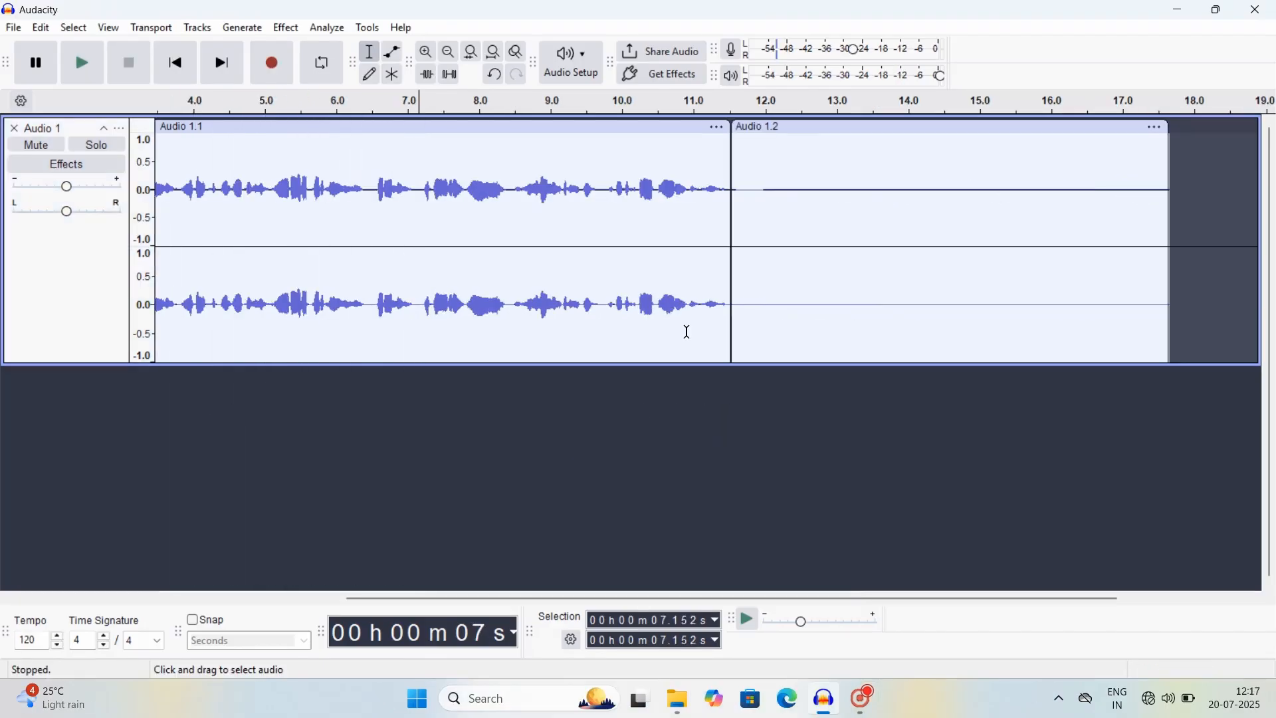
key("ctrl+z")
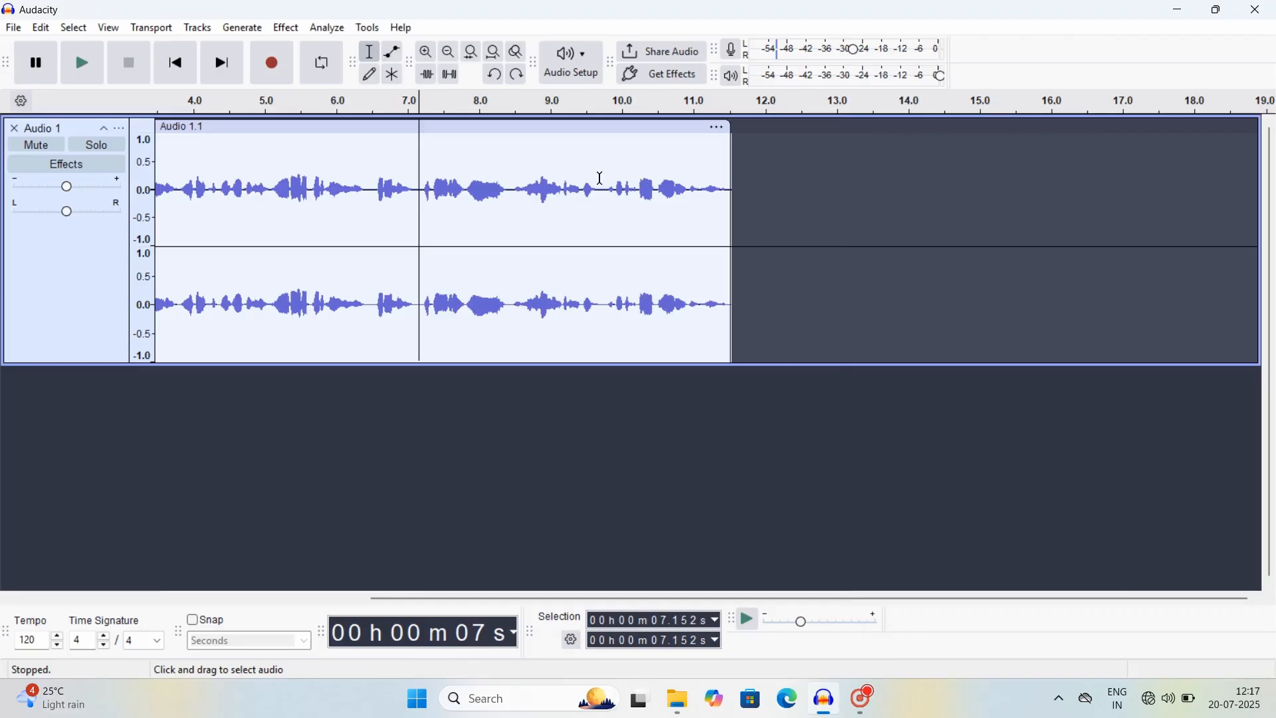
Step: Delete the 7.221–12.028 s stretch, then undo the deletion and clear the selection
left_click(424, 183)
left_click_drag(424, 183, 765, 196)
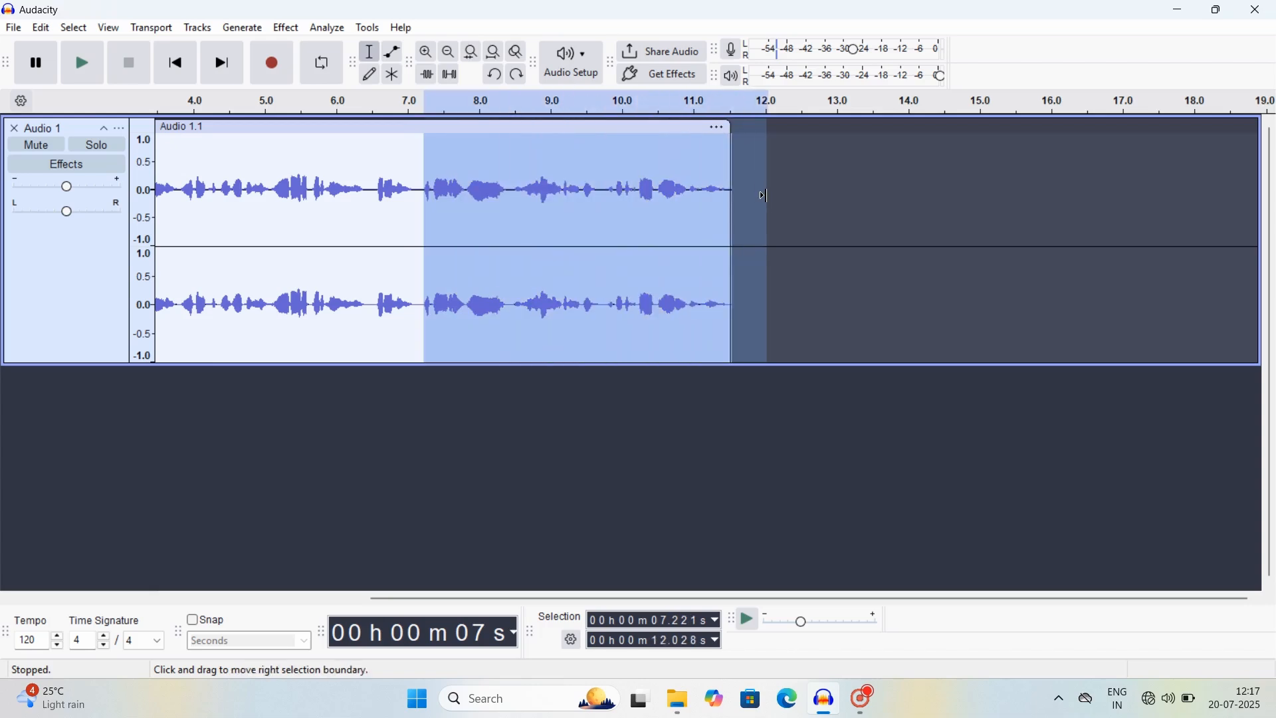
key("Delete")
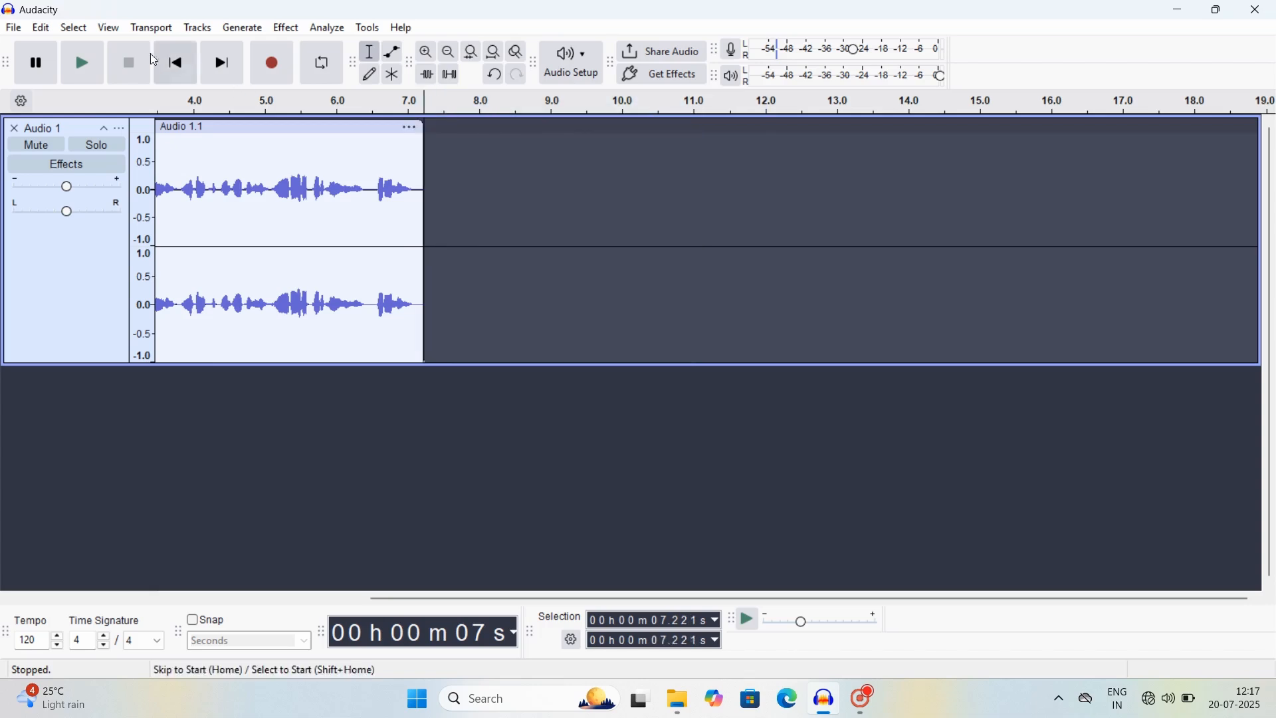
left_click(41, 28)
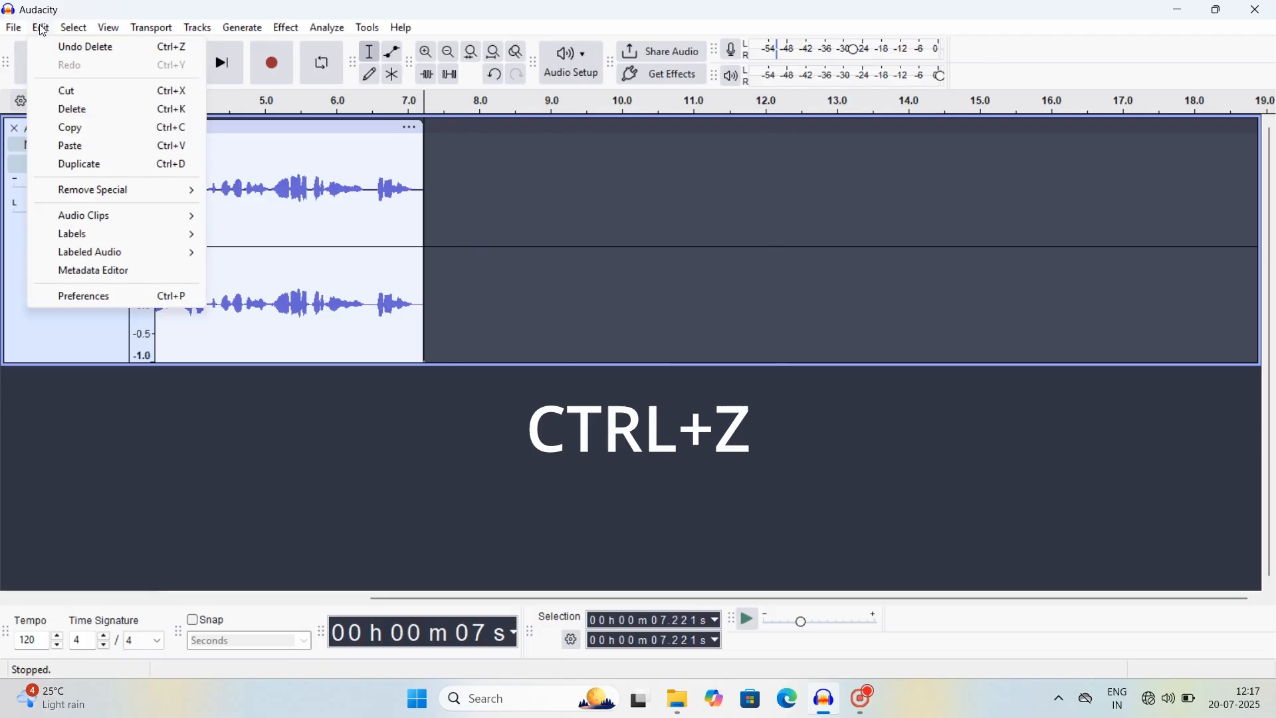
left_click(71, 48)
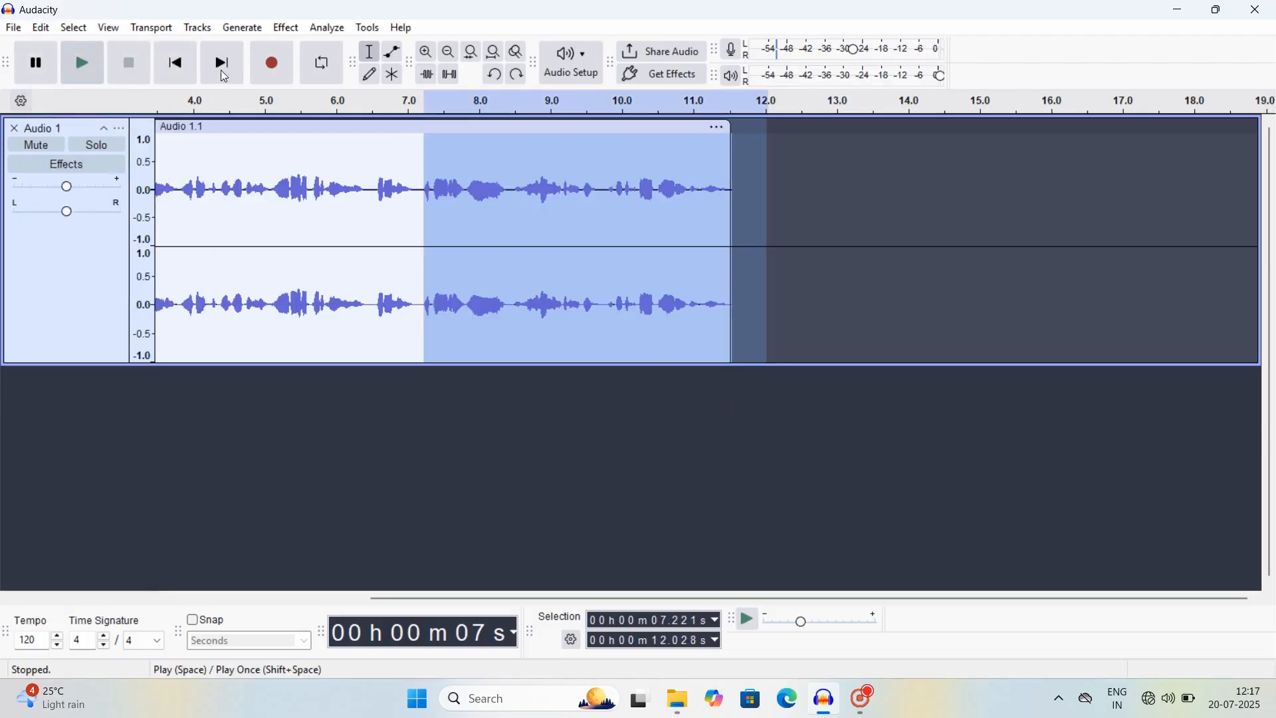
left_click(781, 264)
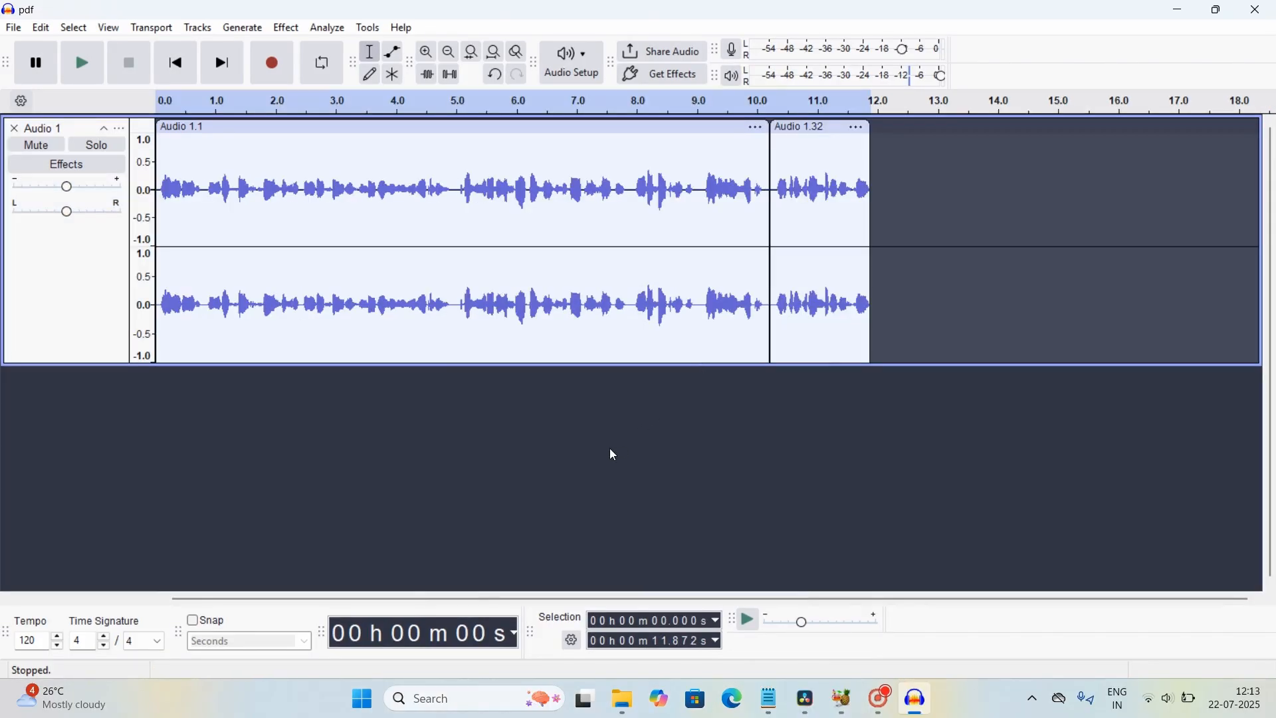
Step: Select Audio 1.3, the short clip and Audio 1.27, spanning about 24.7 s to the end
key("ctrl+a")
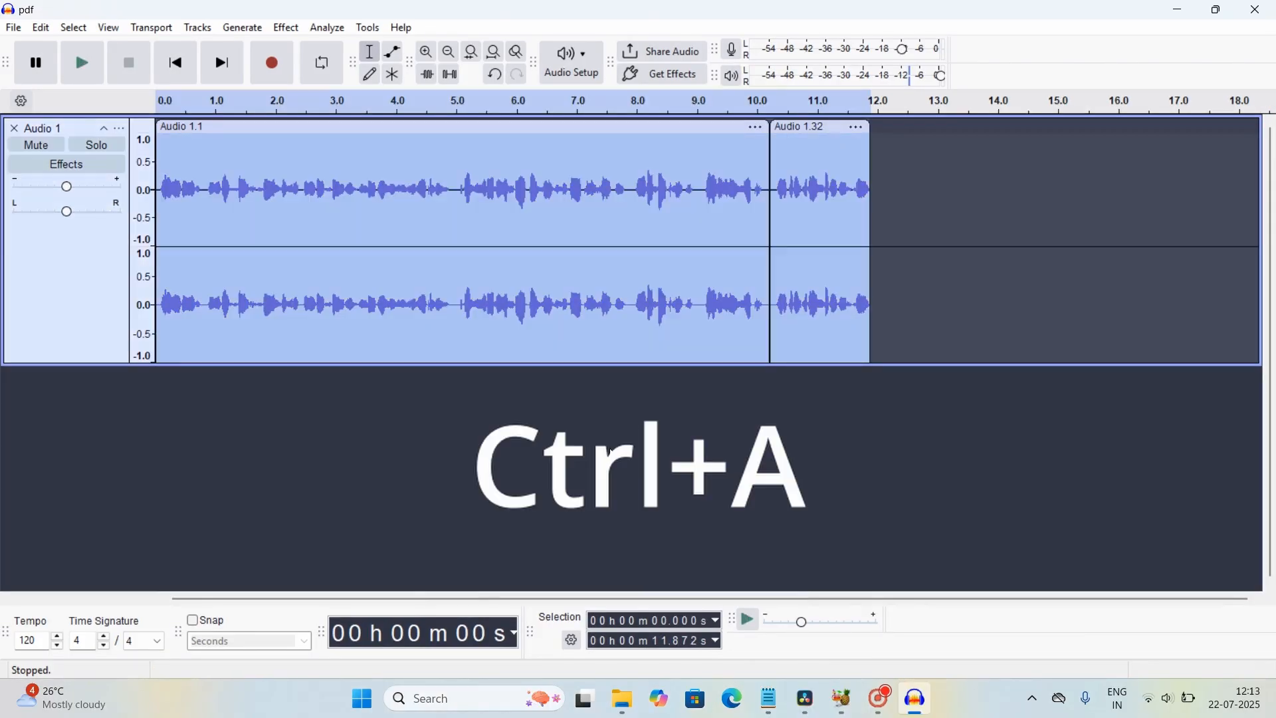
left_click(611, 453)
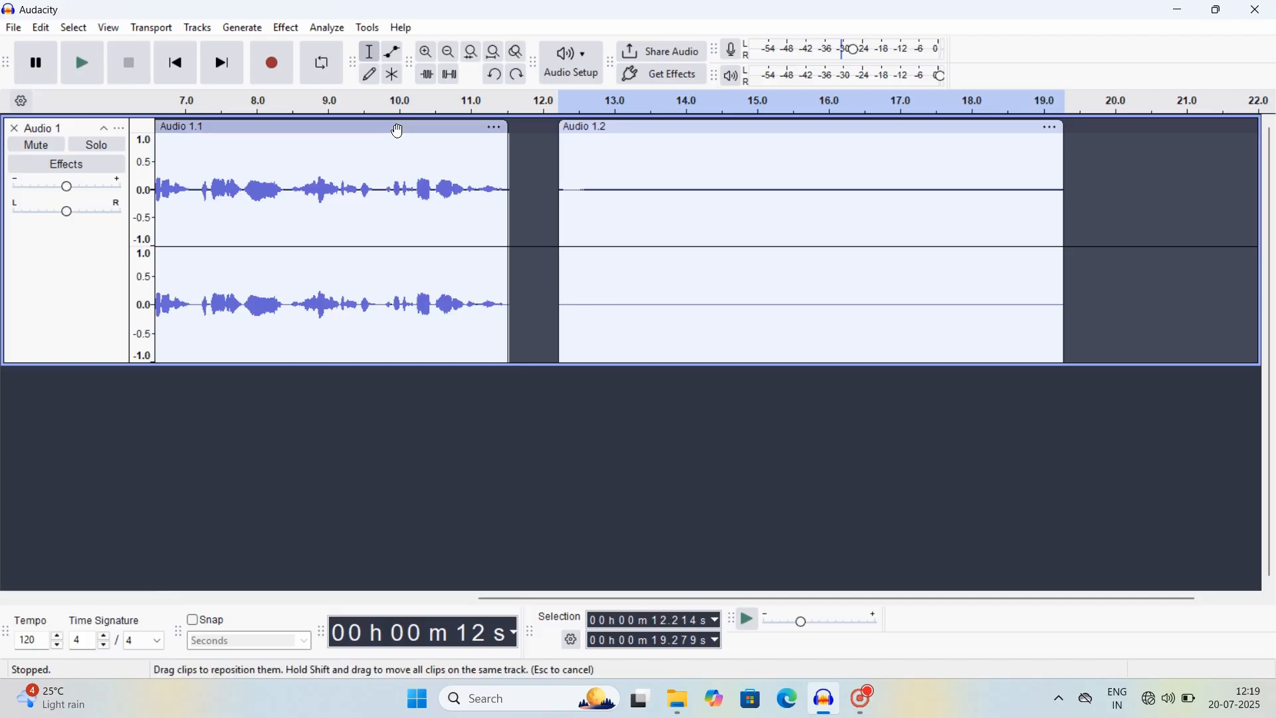
left_click(397, 132)
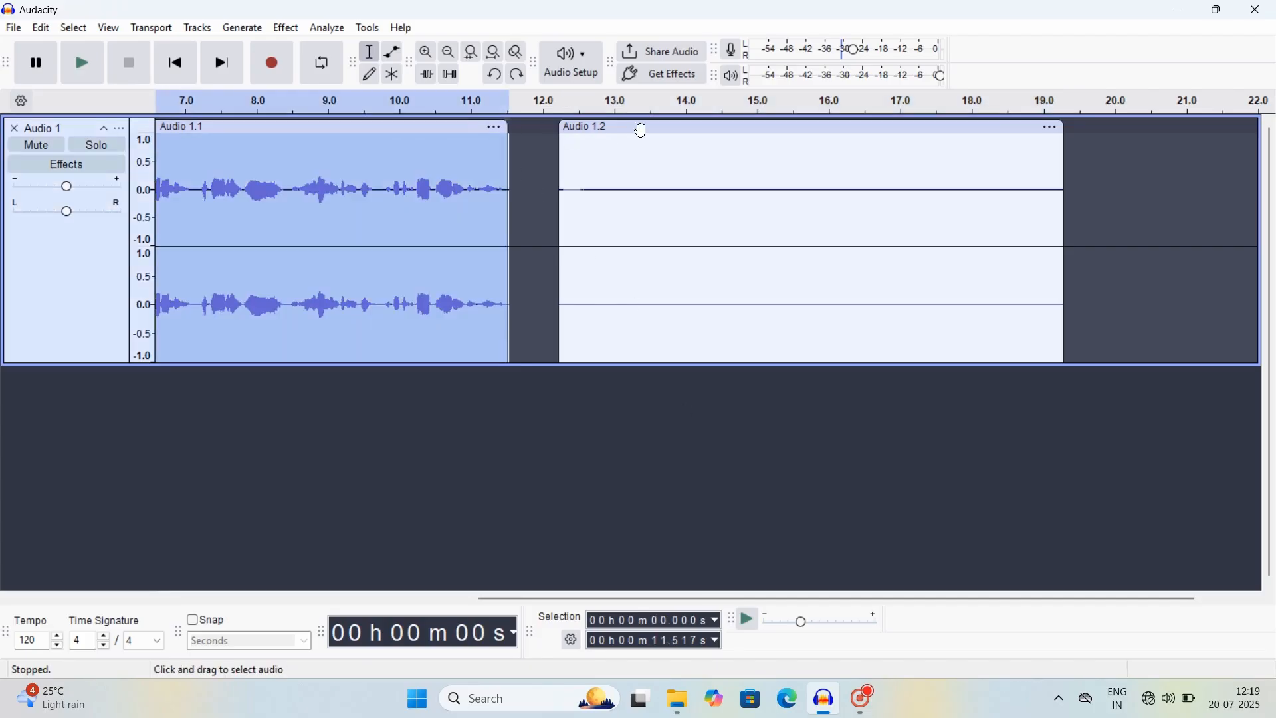
left_click(643, 130)
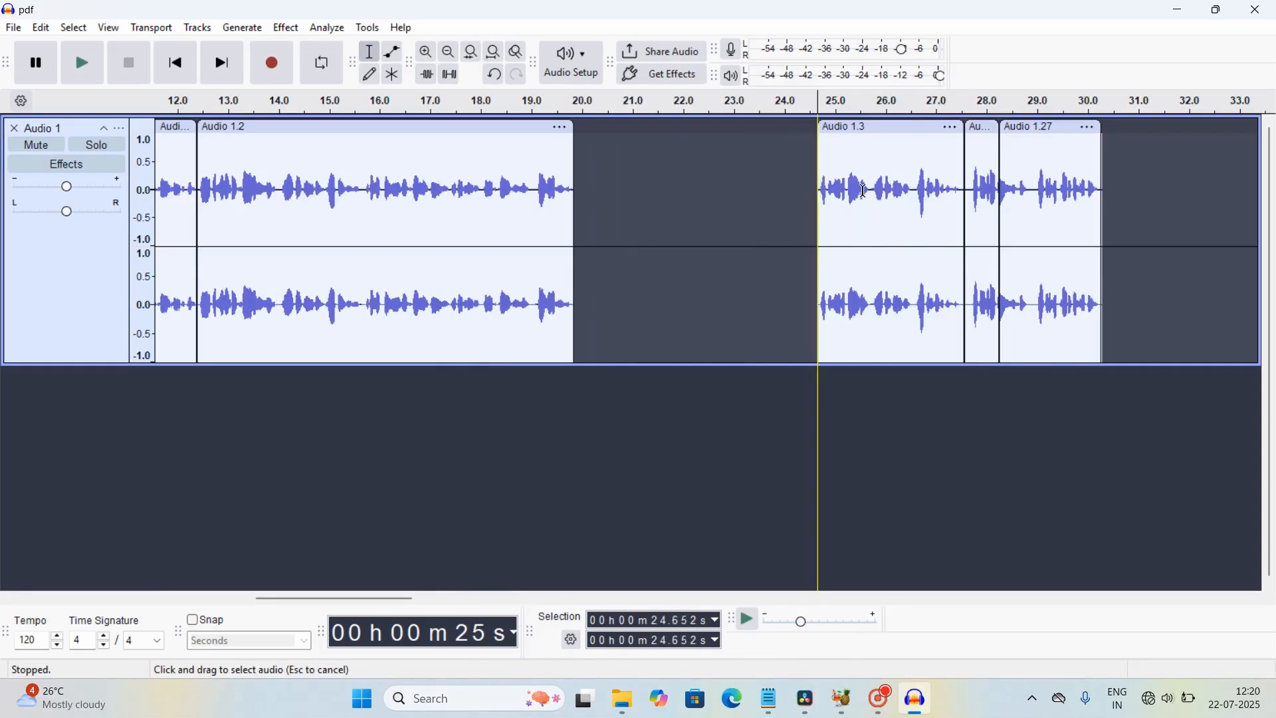
left_click_drag(819, 185, 1104, 186)
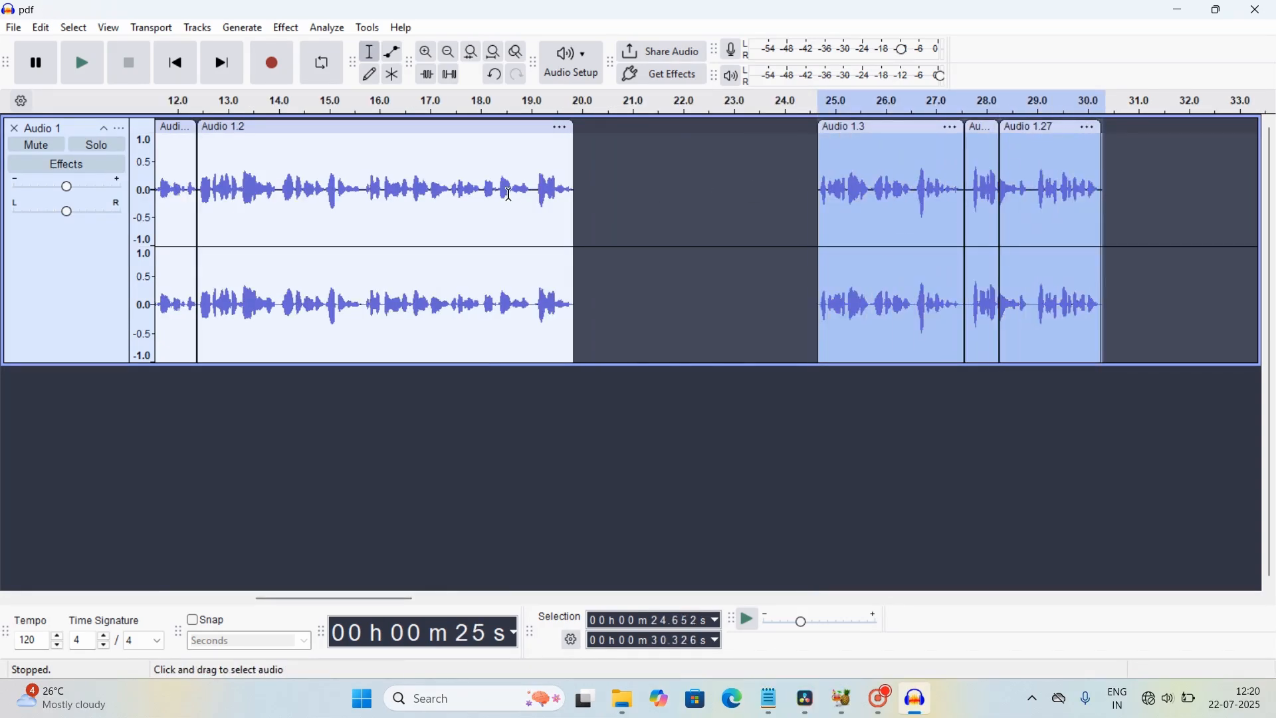
Step: Cut the three trailing clips and paste them at 20 s, right after Audio 1.2
left_click(44, 29)
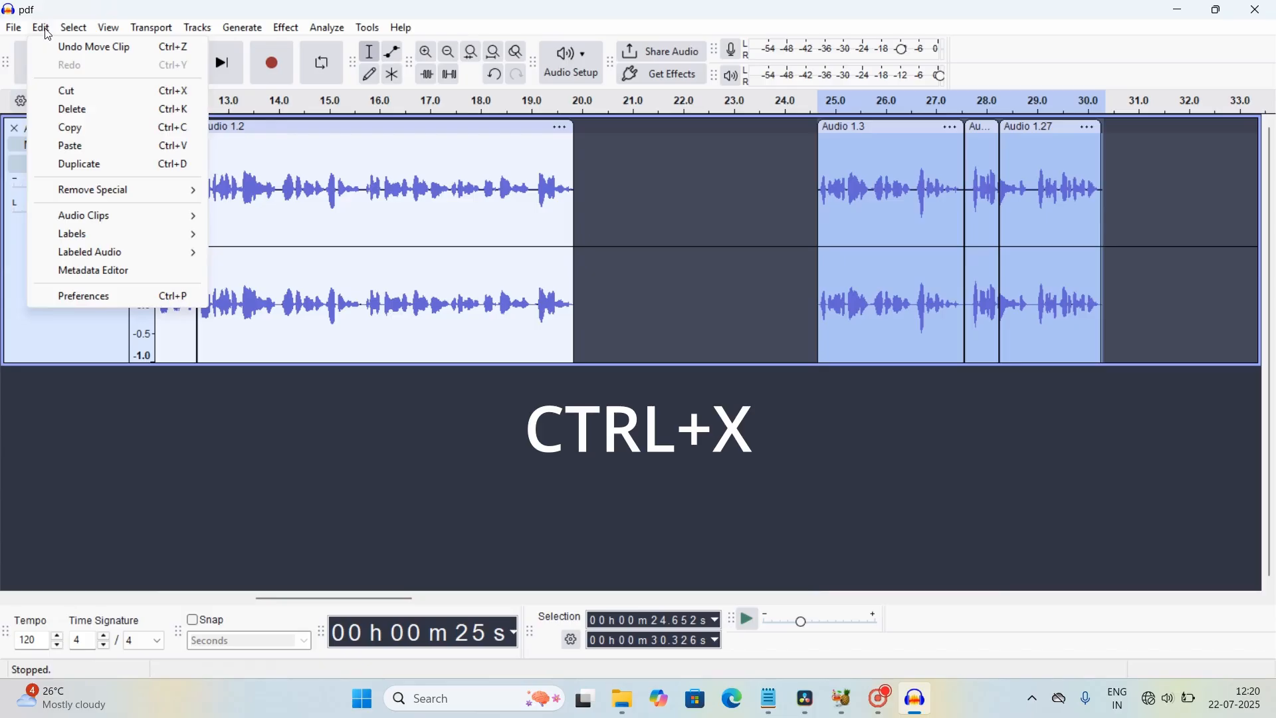
left_click(77, 93)
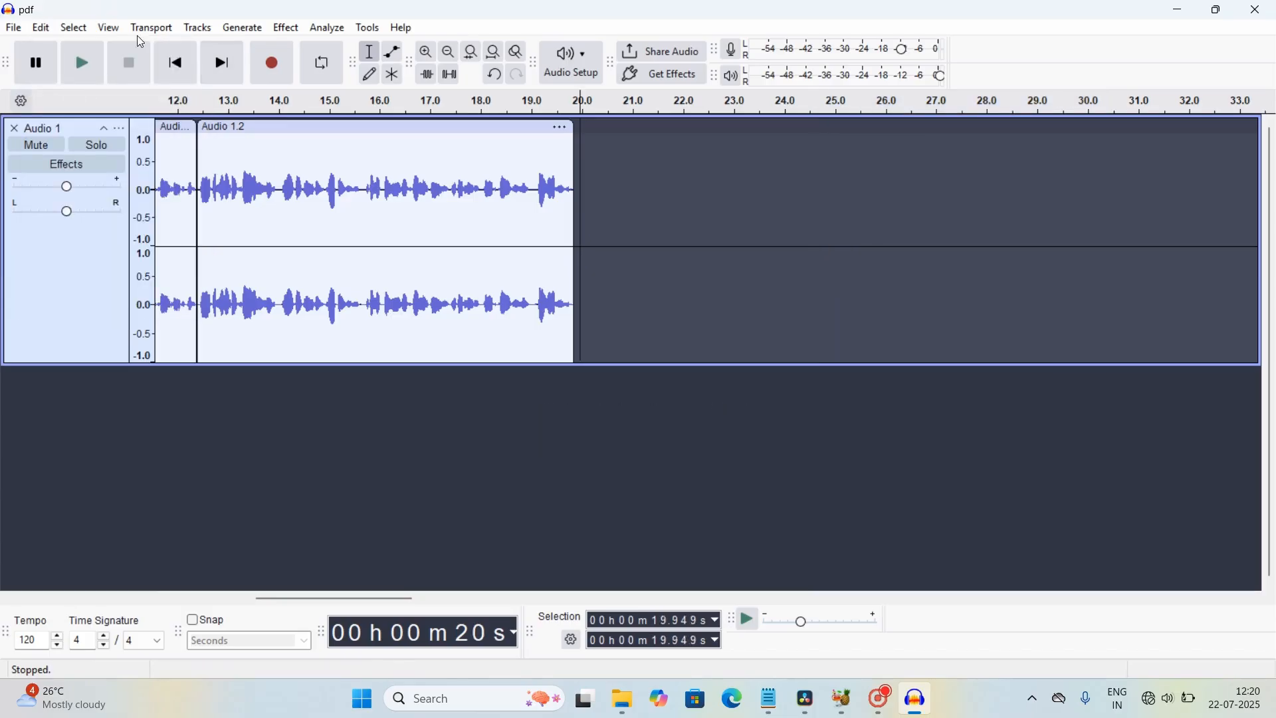
left_click(44, 28)
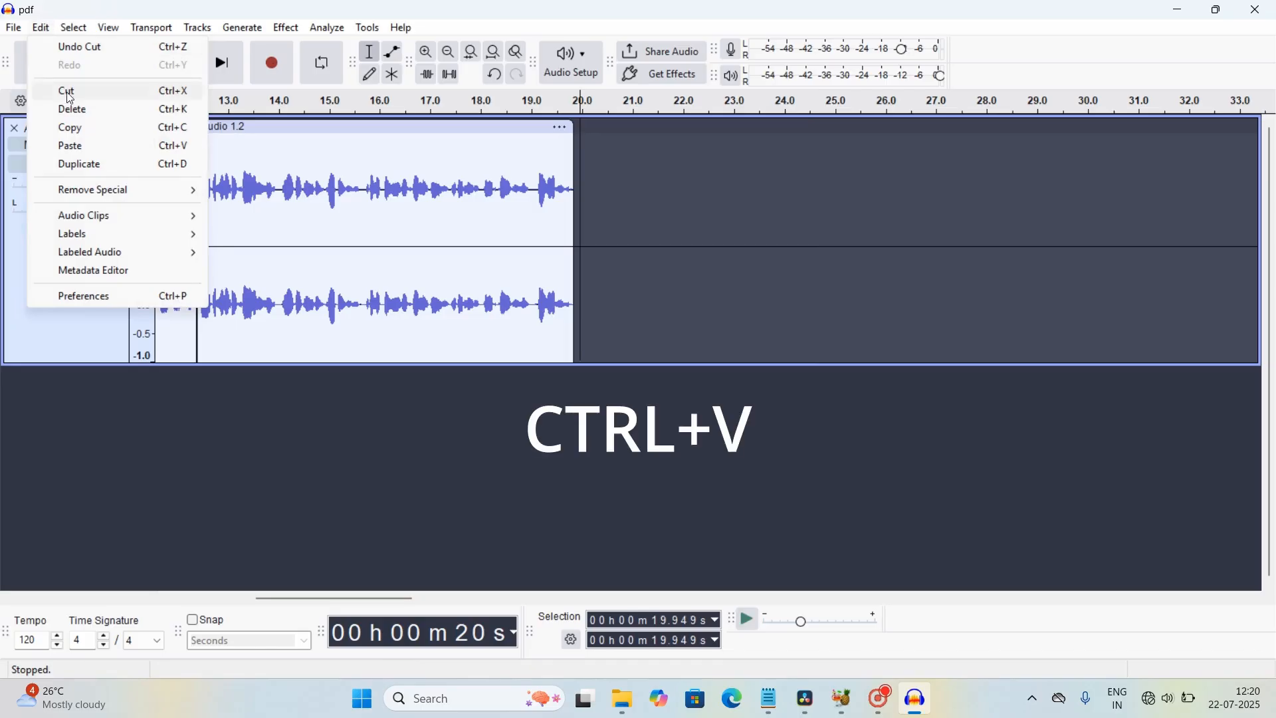
left_click(79, 157)
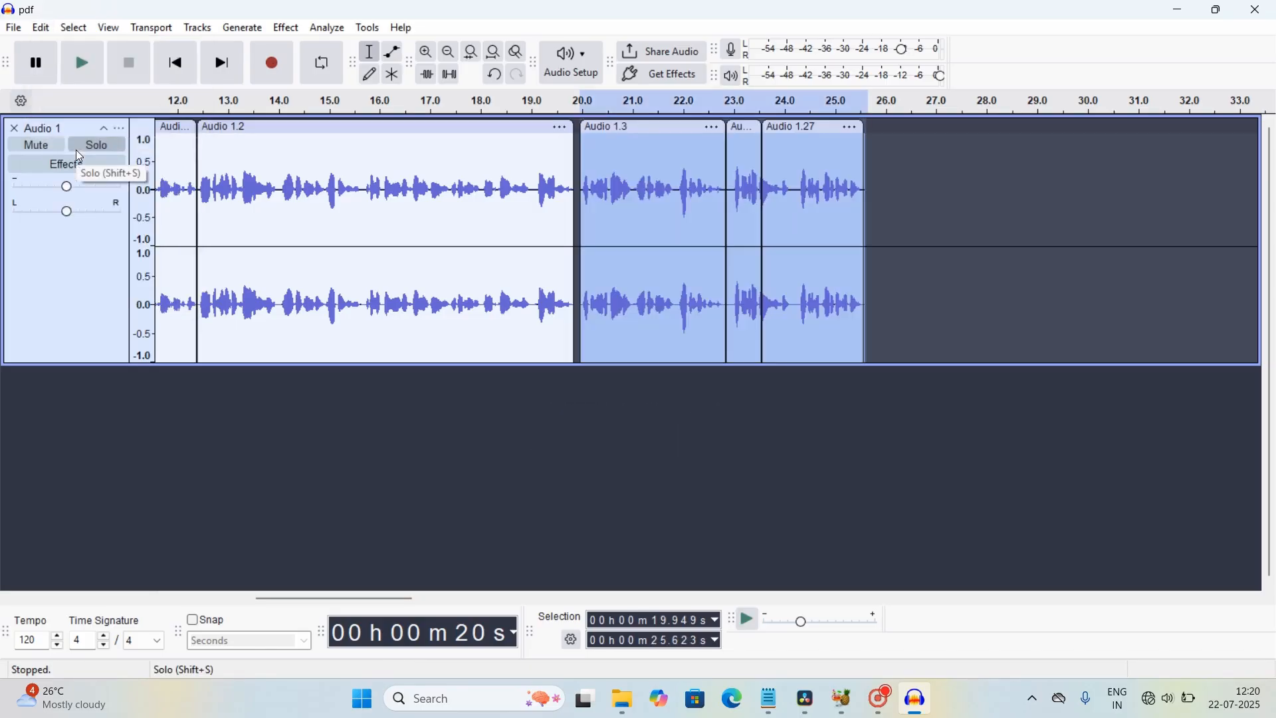
left_click(951, 246)
left_click(41, 28)
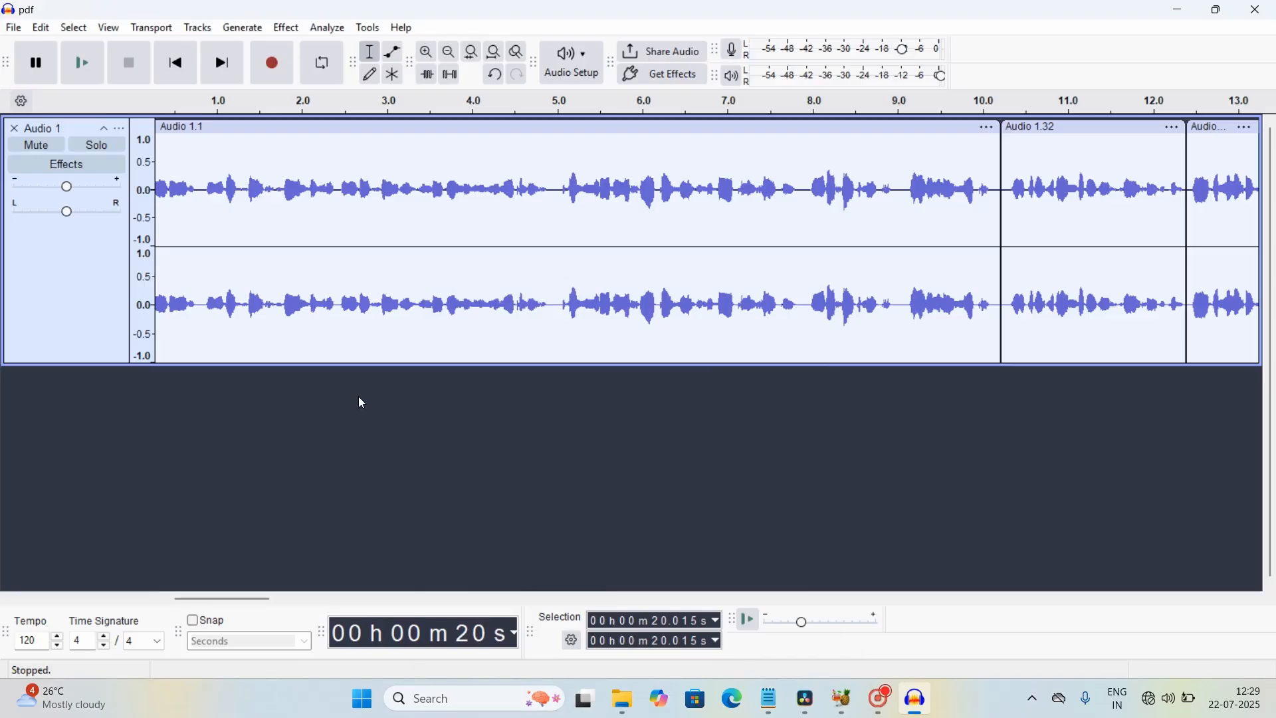
Step: Select all of Audio 1 and run Click Removal with Threshold 200, Max Spike Width 20
key("ctrl+a")
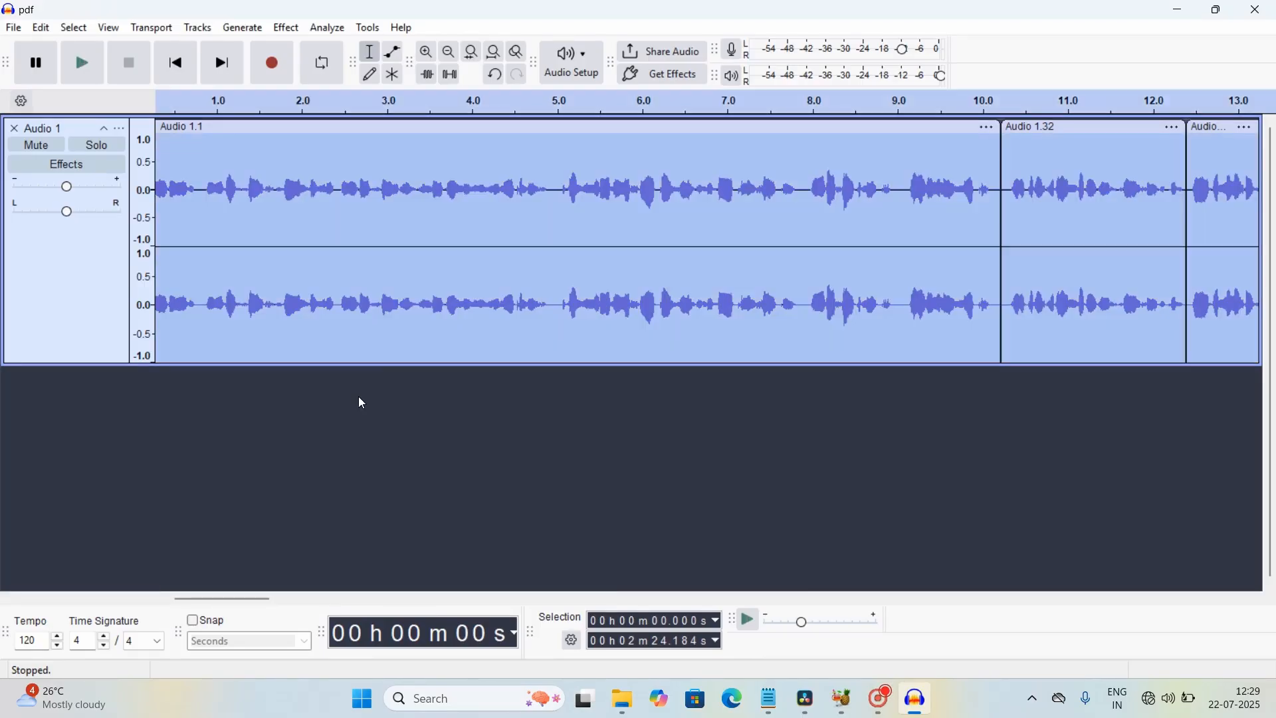
left_click(284, 29)
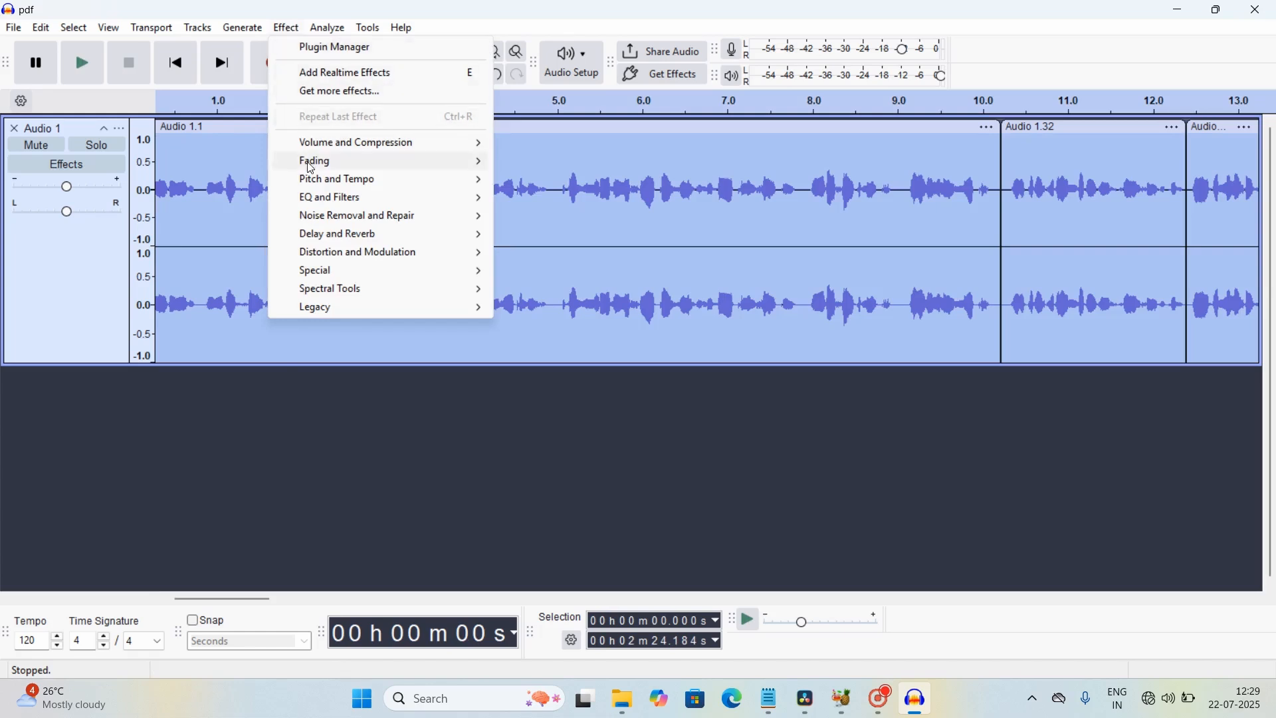
mouse_move(328, 216)
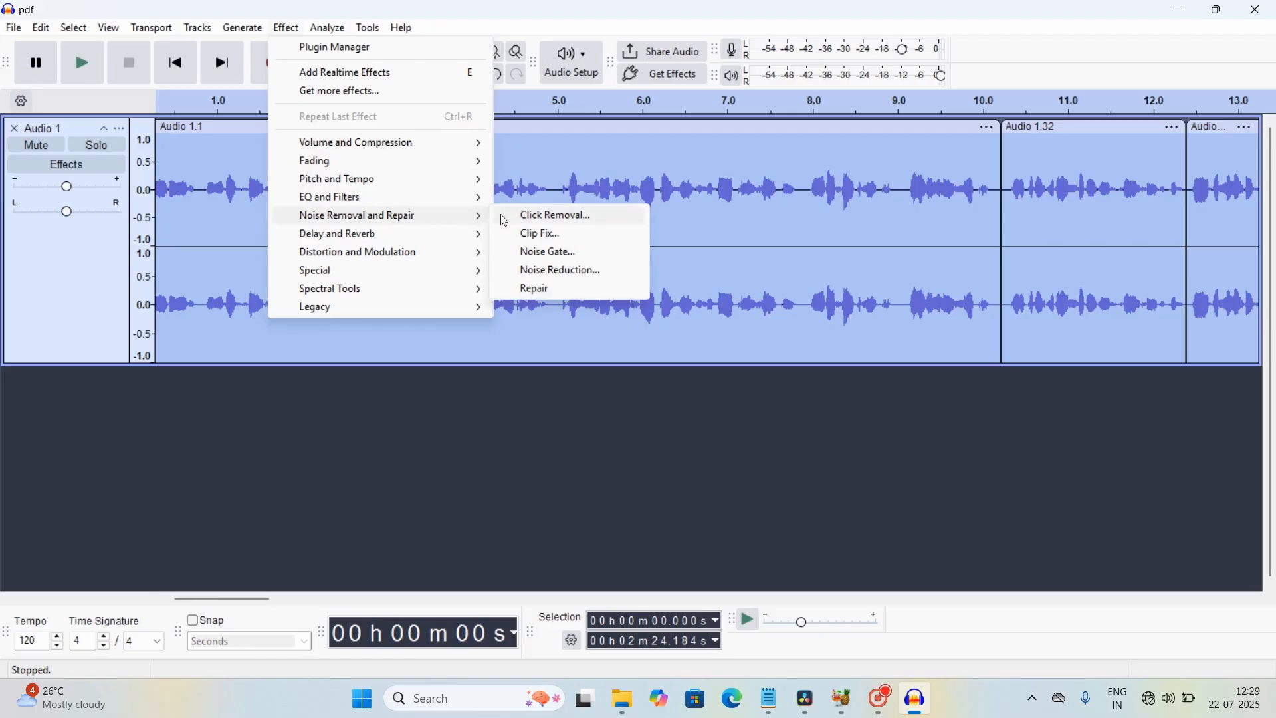
left_click(540, 217)
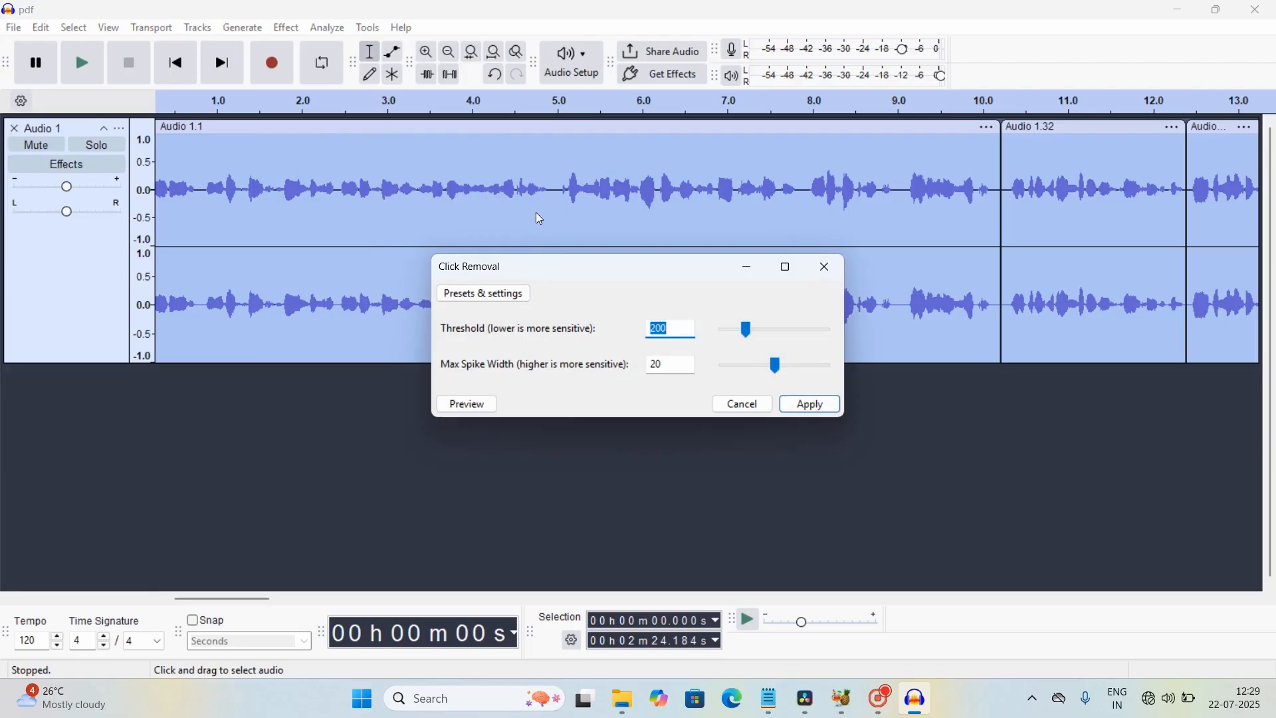
left_click(811, 404)
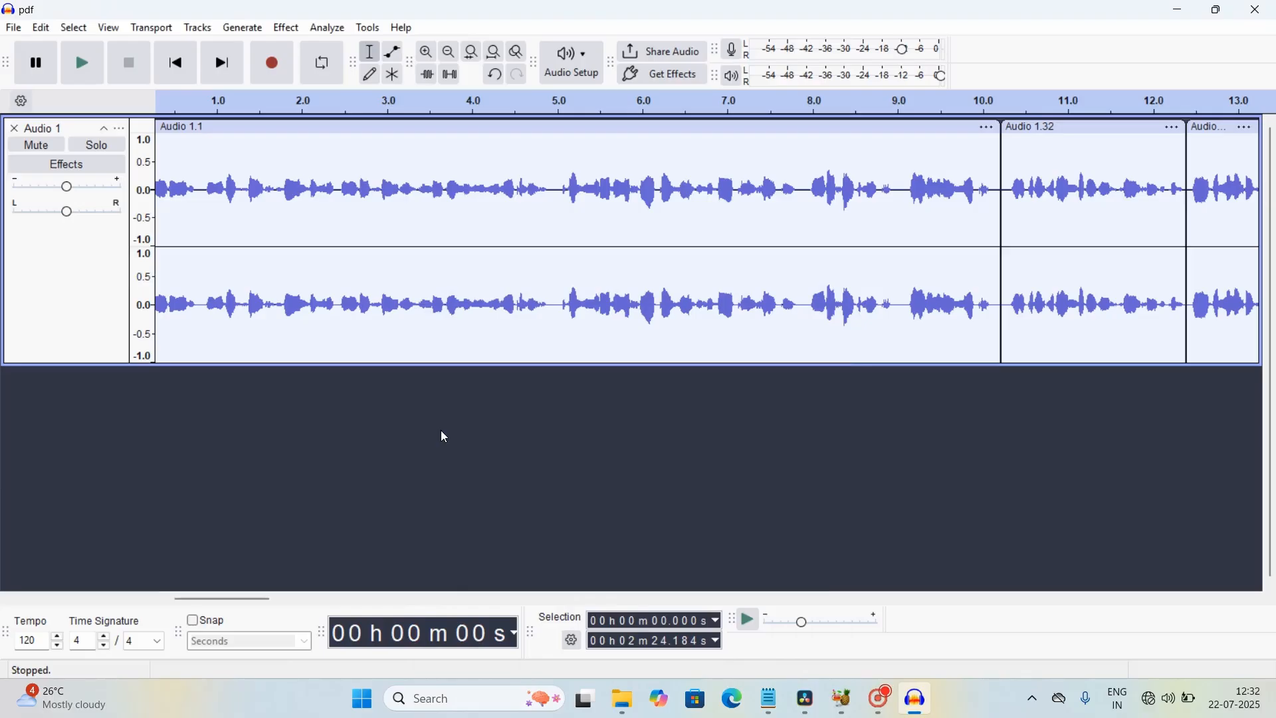
Step: Apply Filter Curve EQ's Treble Boost preset to all of Audio 1, lifting above ~4 kHz by 9 dB
key("ctrl+a")
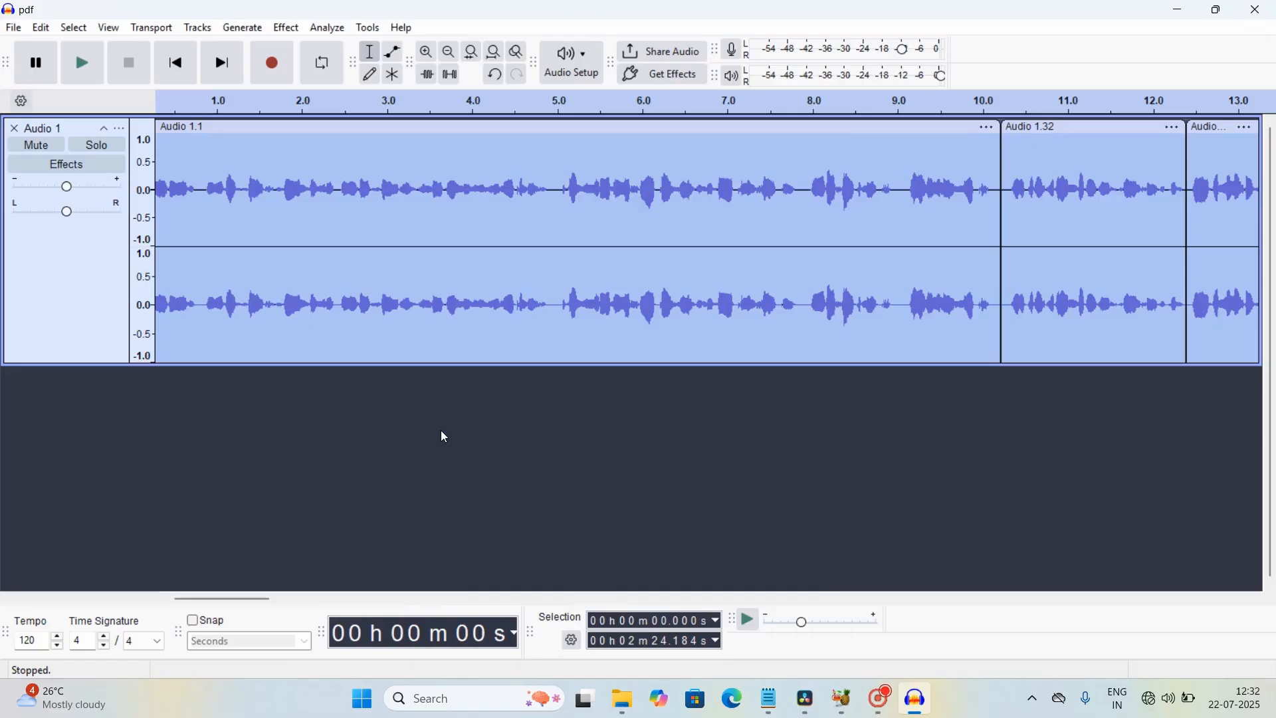
left_click(287, 30)
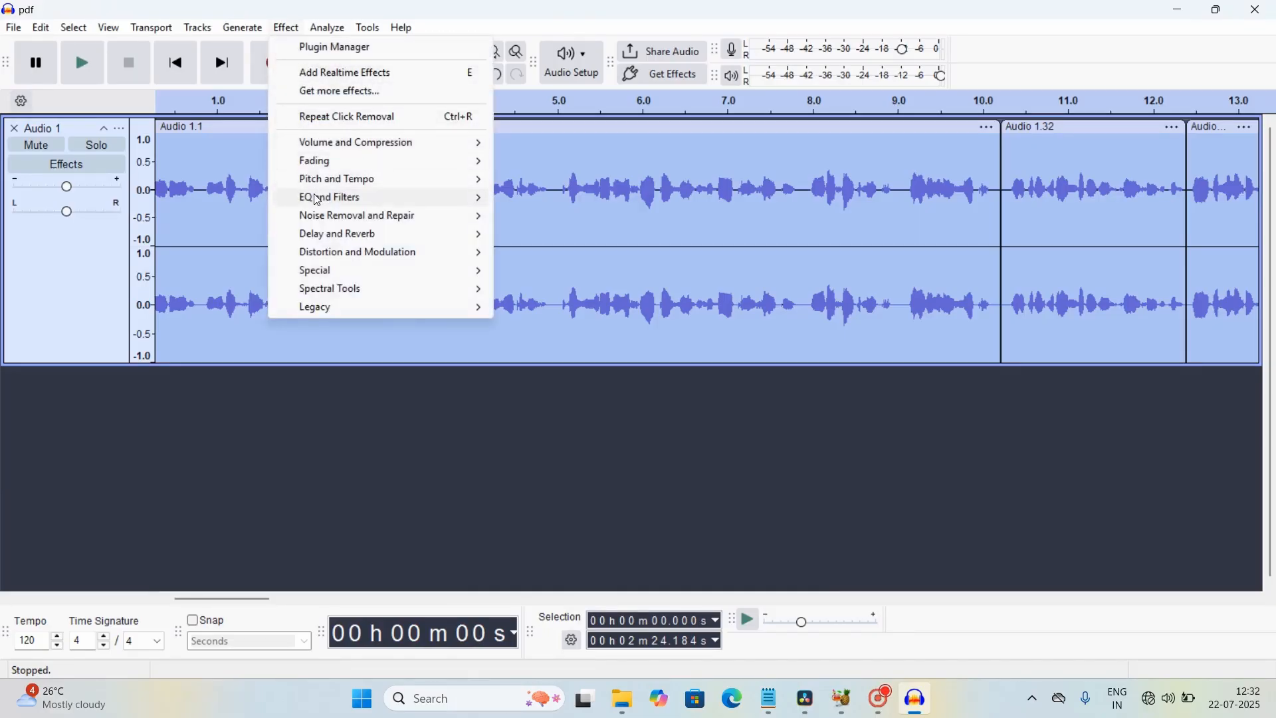
mouse_move(318, 199)
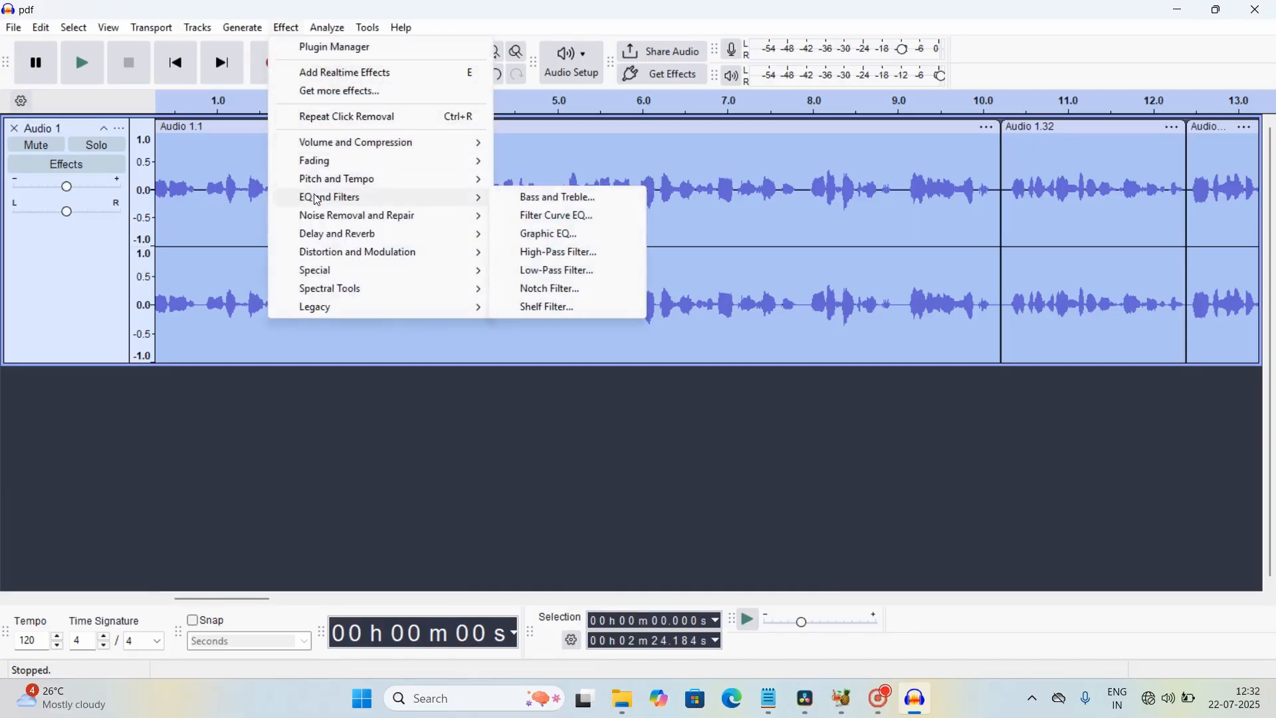
left_click(547, 216)
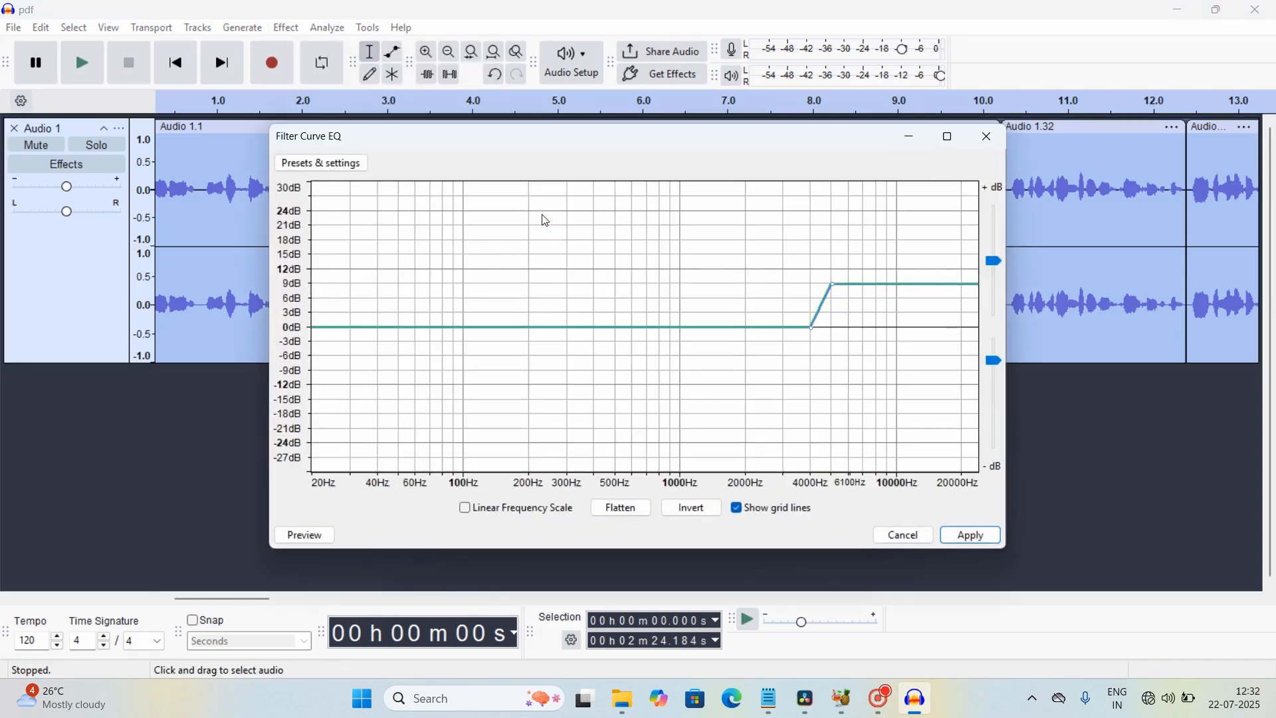
left_click(322, 163)
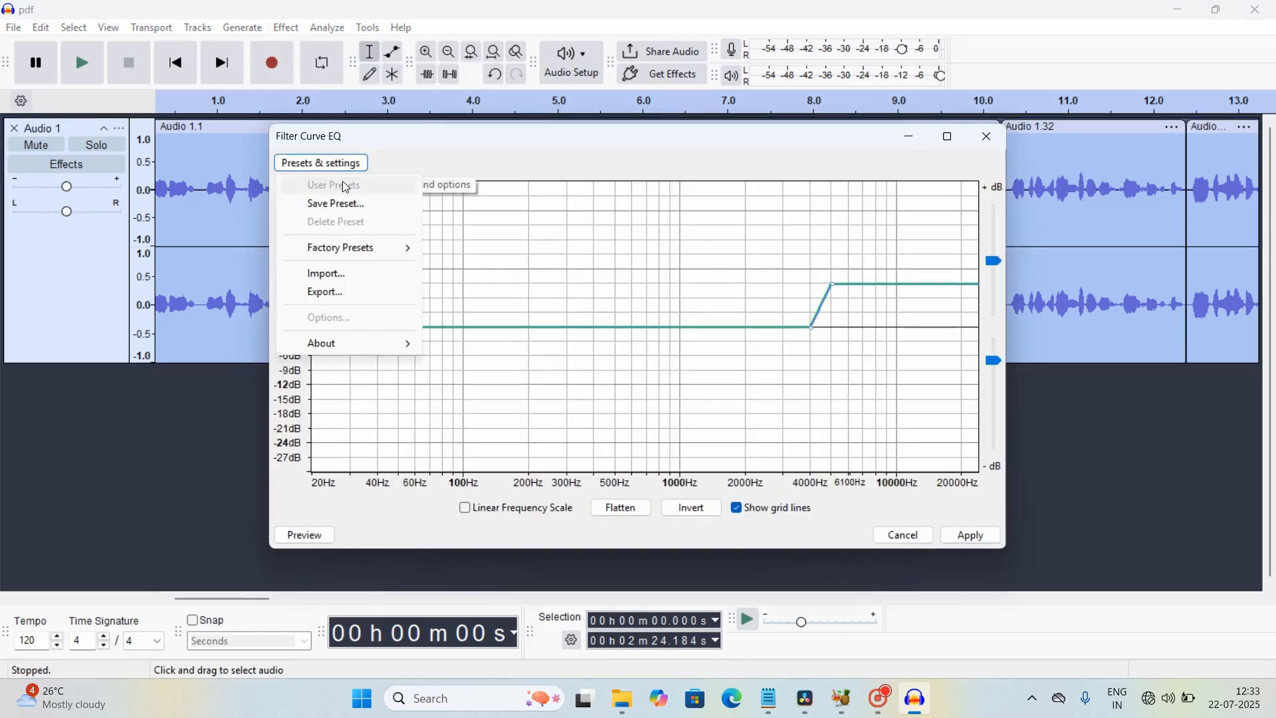
mouse_move(345, 253)
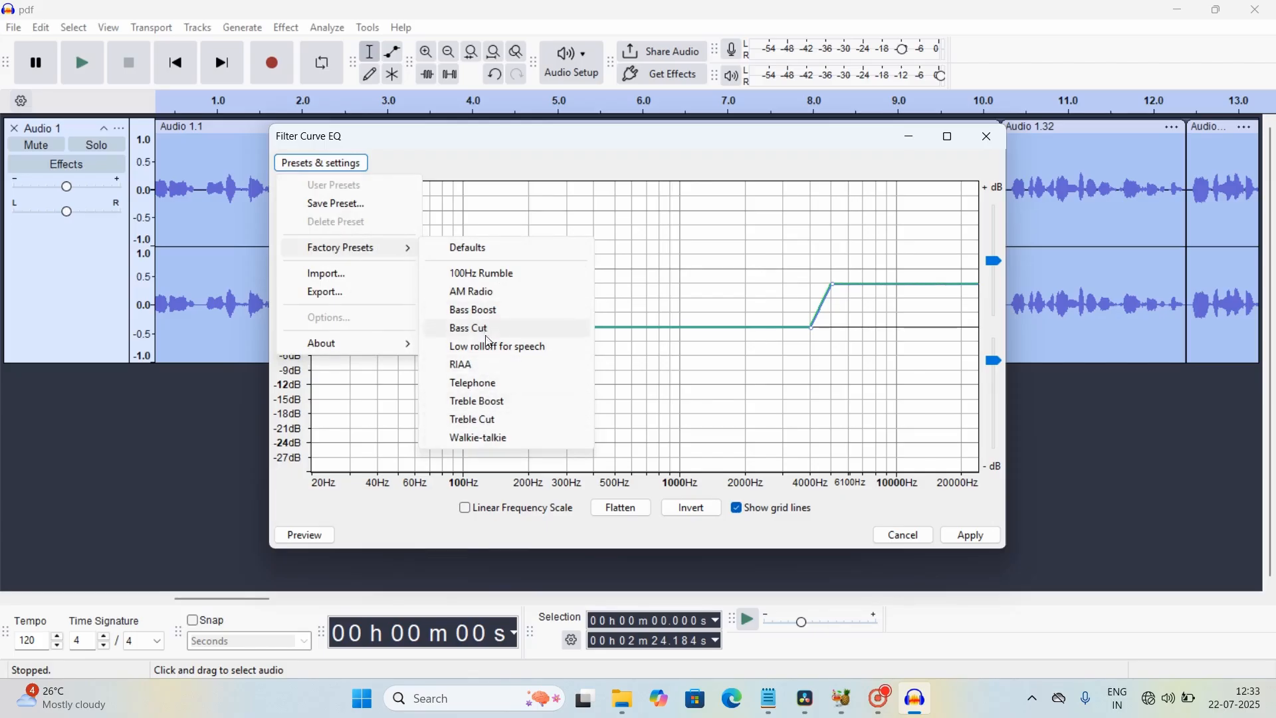
left_click(495, 403)
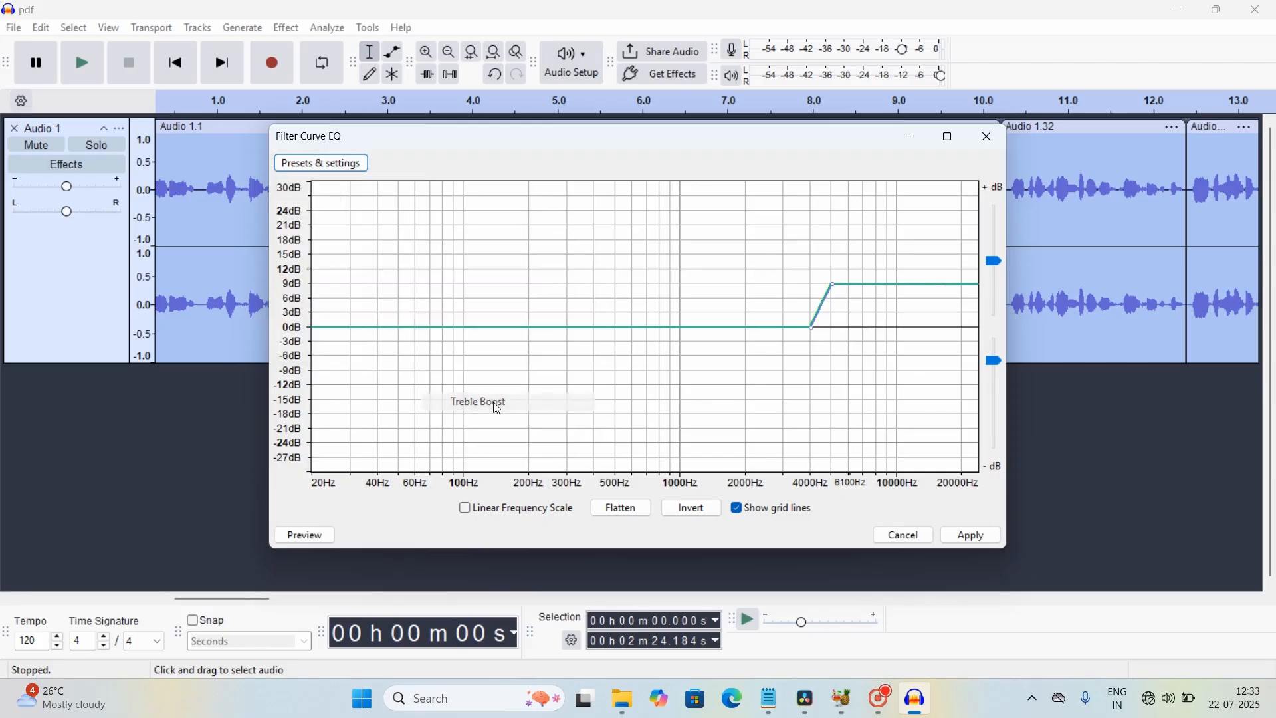
left_click(975, 533)
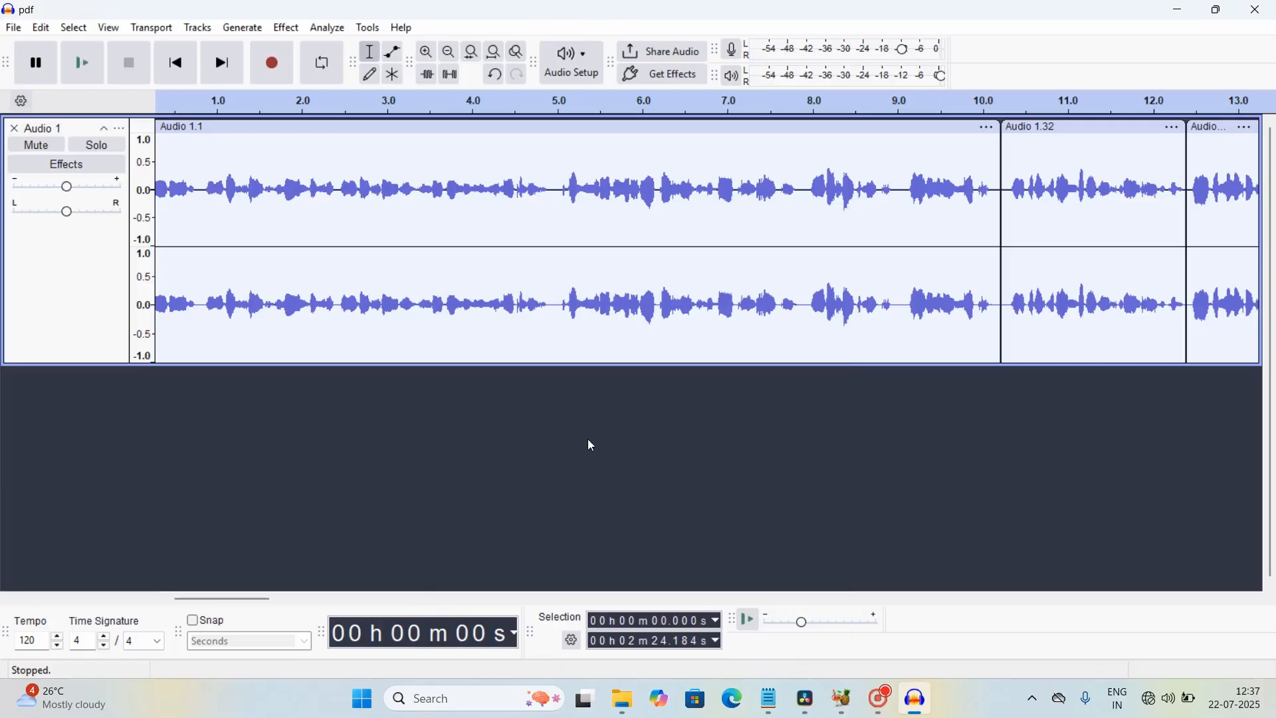
Step: Export the entire project as pdf.wav, WAV (Microsoft), stereo 48000 Hz, into Pictures
key("ctrl+a")
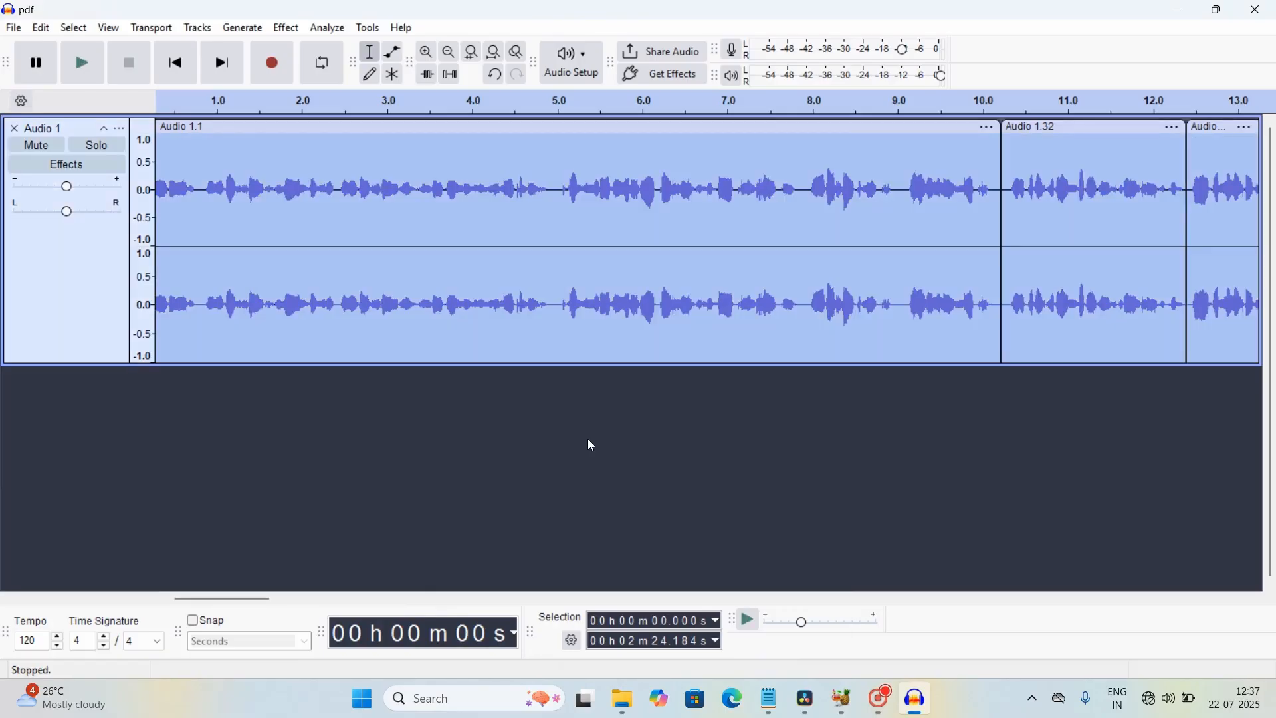
left_click(13, 28)
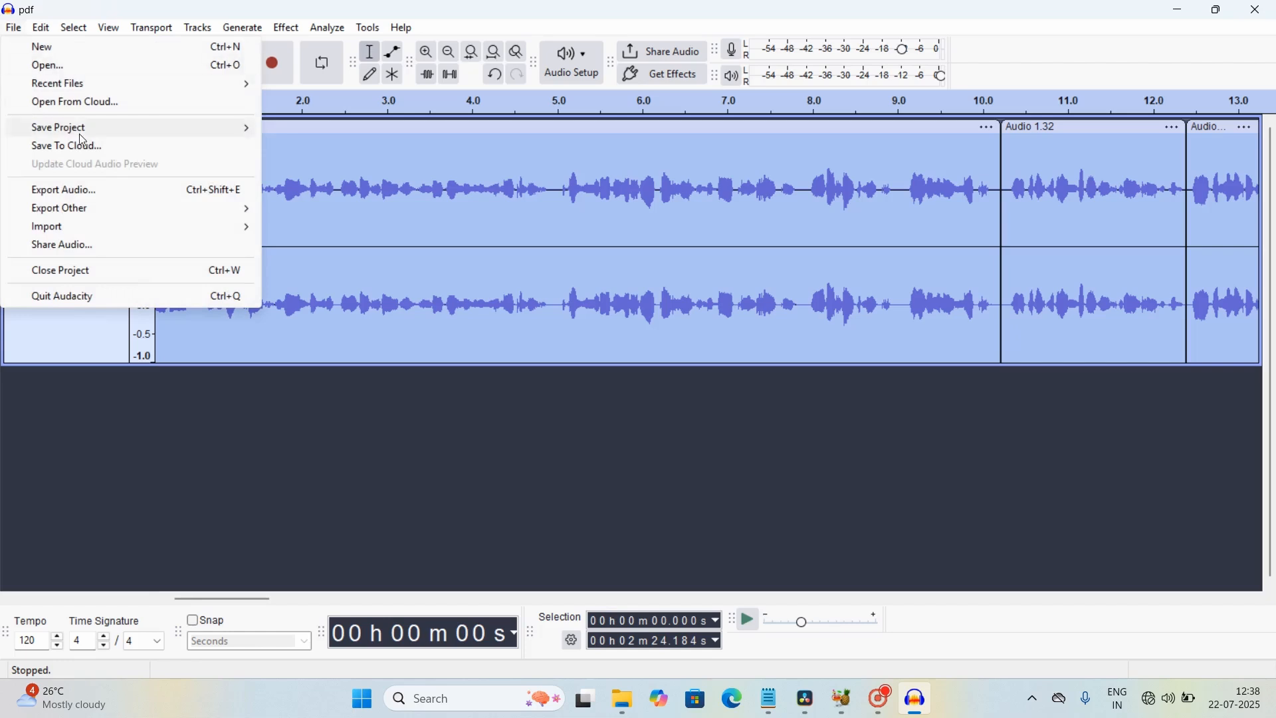
left_click(86, 191)
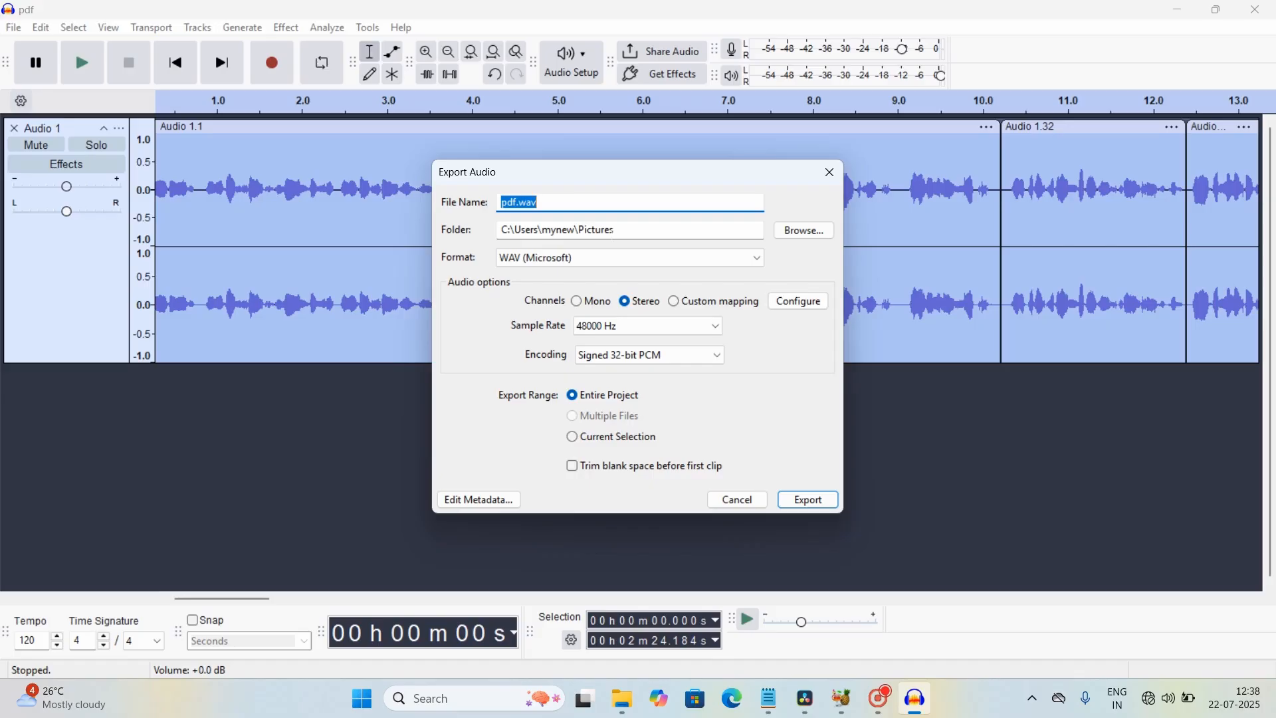
left_click(754, 259)
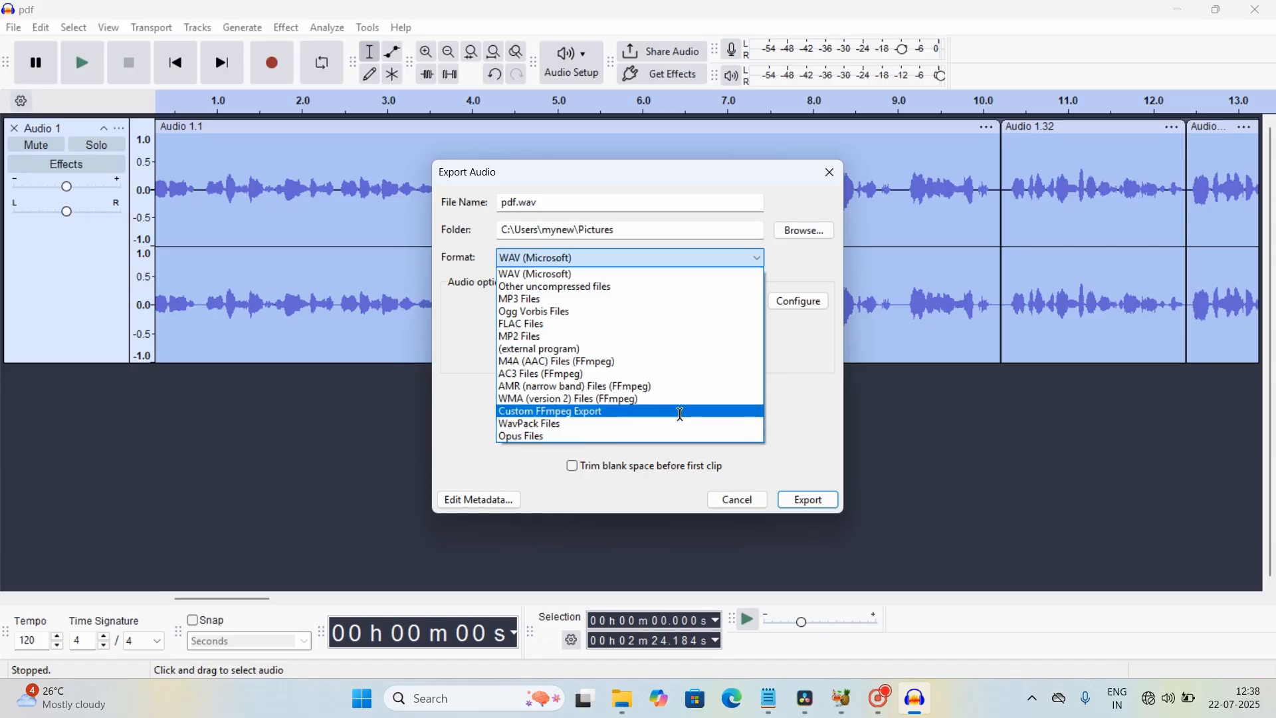
left_click(673, 275)
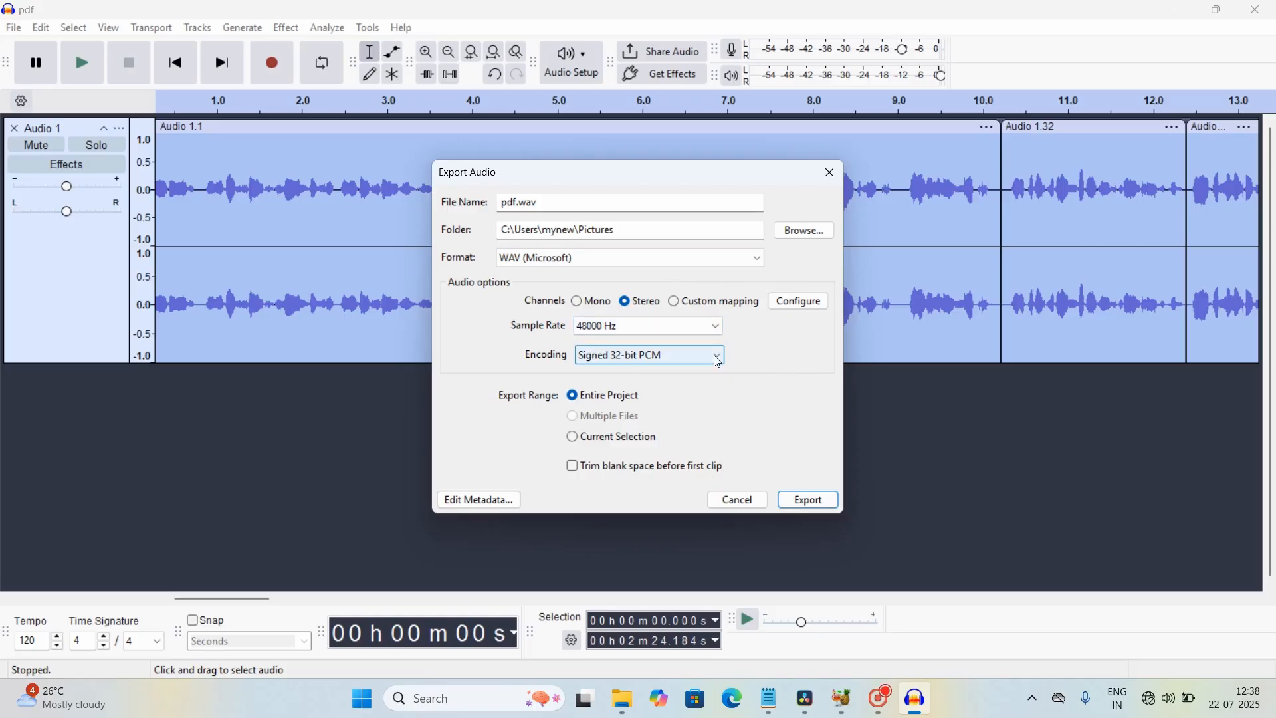
left_click(572, 439)
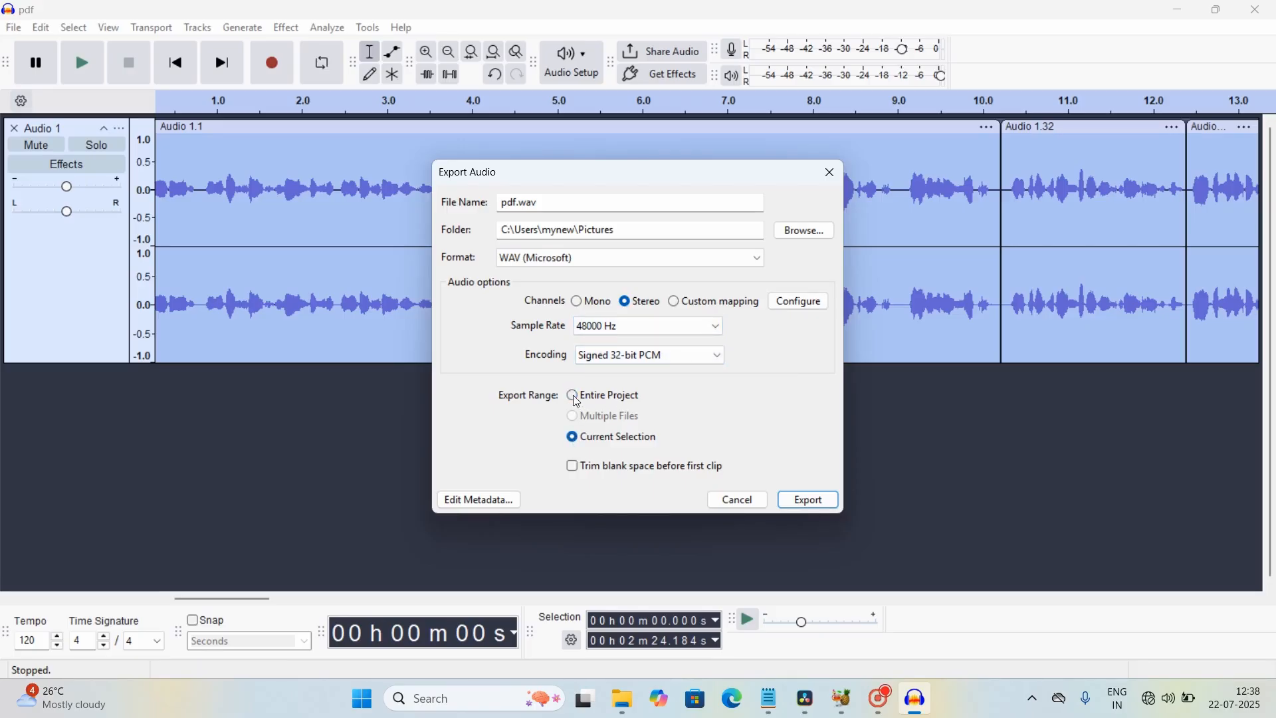
left_click(573, 397)
left_click(805, 499)
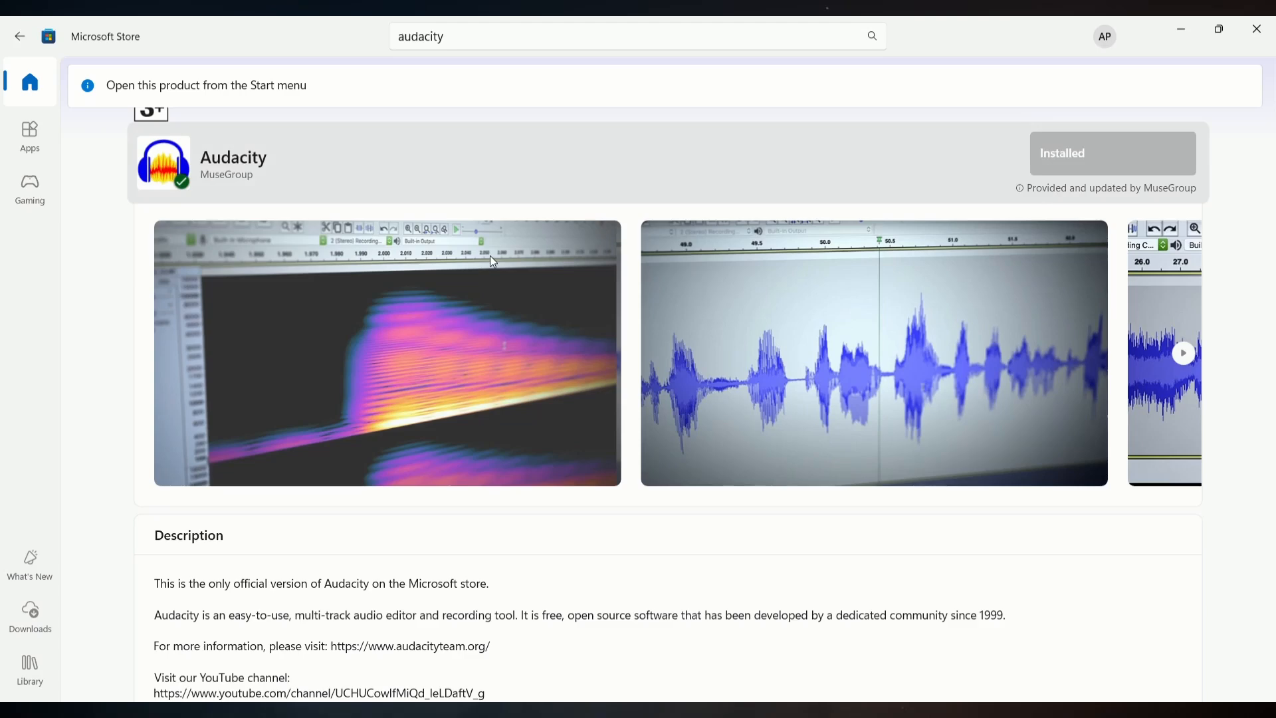
Step: Scroll the Audacity Store page and browse sideways through its Screenshots carousel
scroll(489, 255, "up", 1)
scroll(492, 262, "up", 1)
scroll(670, 413, "right", 3)
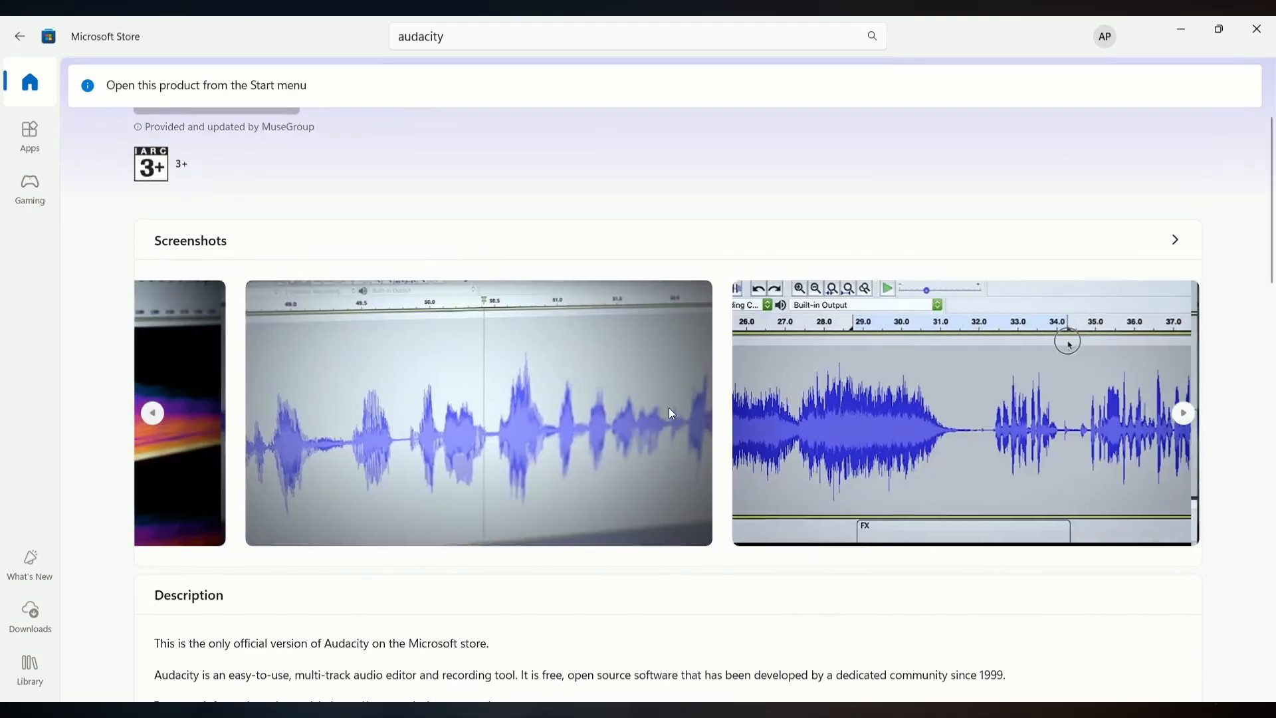
scroll(670, 414, "right", 3)
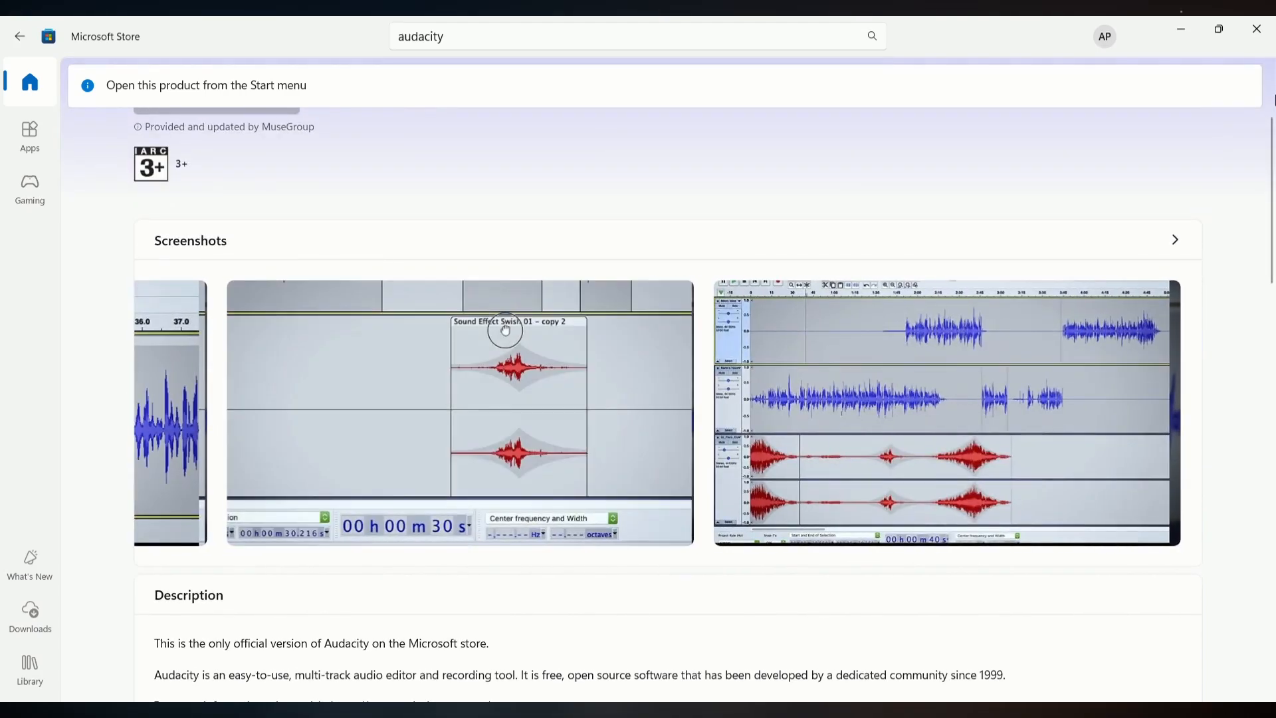